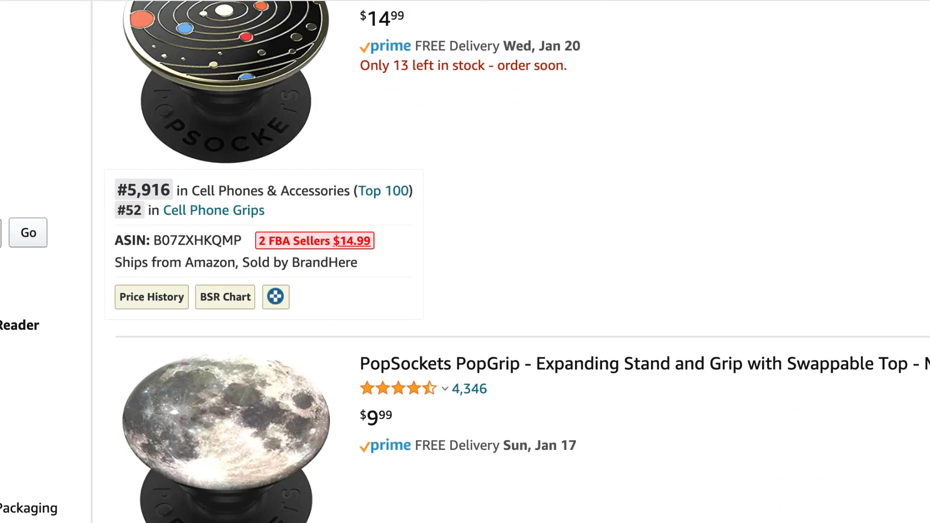
Browse the search results and Amazon listings for astronaut phone case products
scroll(465, 261, "down", 5)
scroll(465, 261, "down", 6)
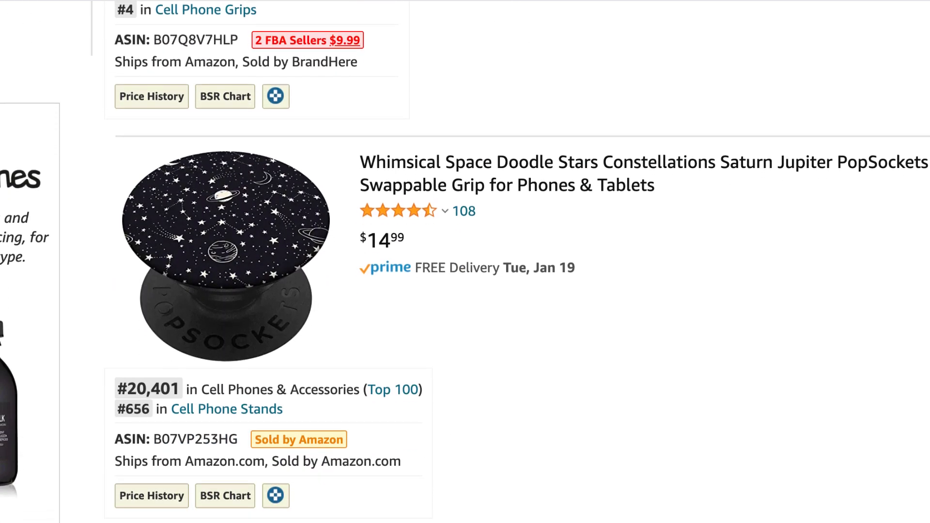
scroll(465, 261, "down", 4)
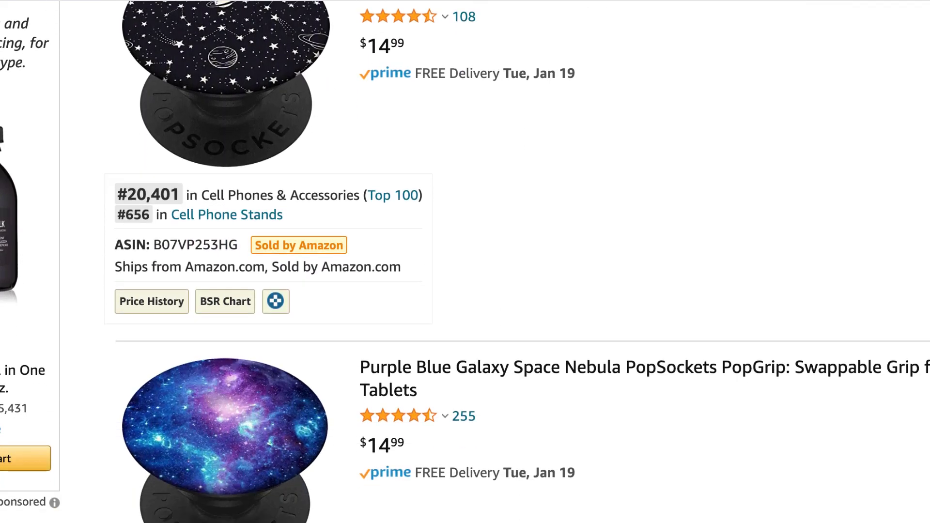
scroll(465, 262, "down", 3)
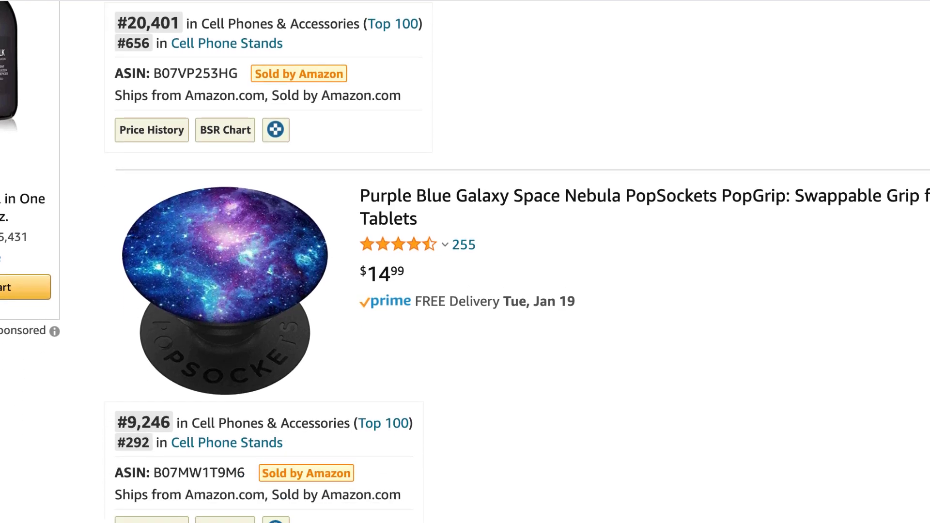
scroll(465, 262, "down", 4)
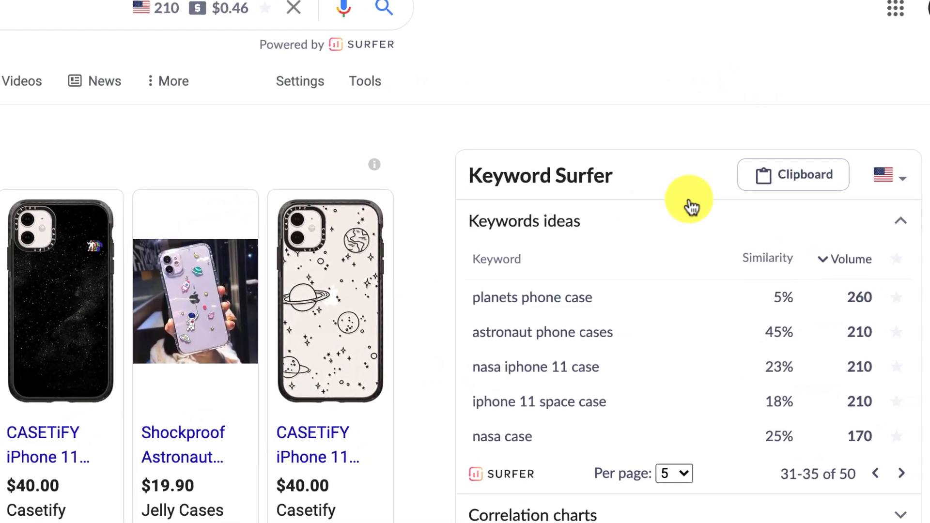
Page through the Keyword Surfer keyword ideas to compare related search volumes
scroll(820, 195, "down", 1)
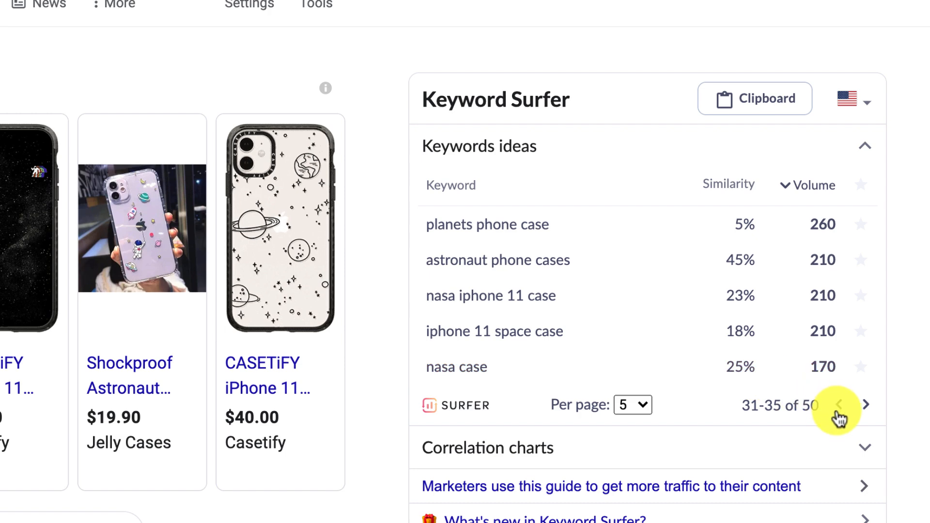
left_click(839, 407)
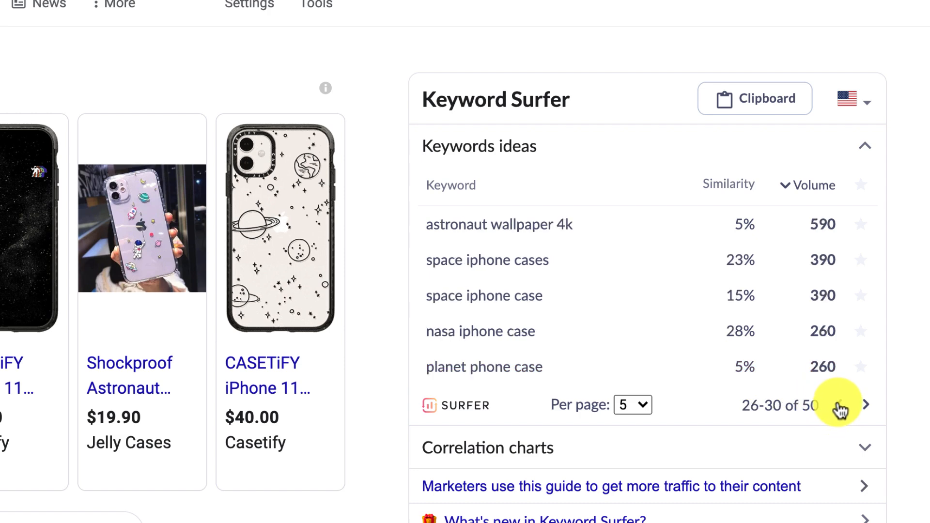
left_click(839, 407)
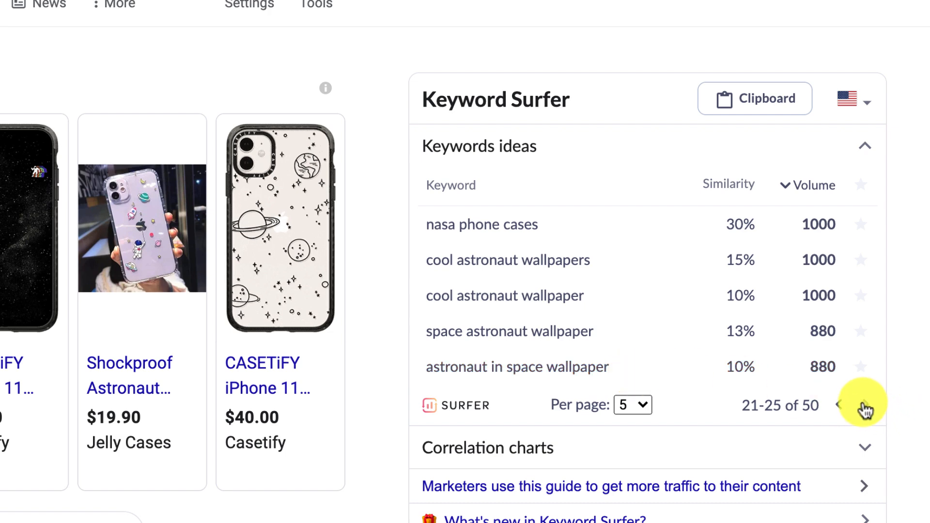
left_click(865, 406)
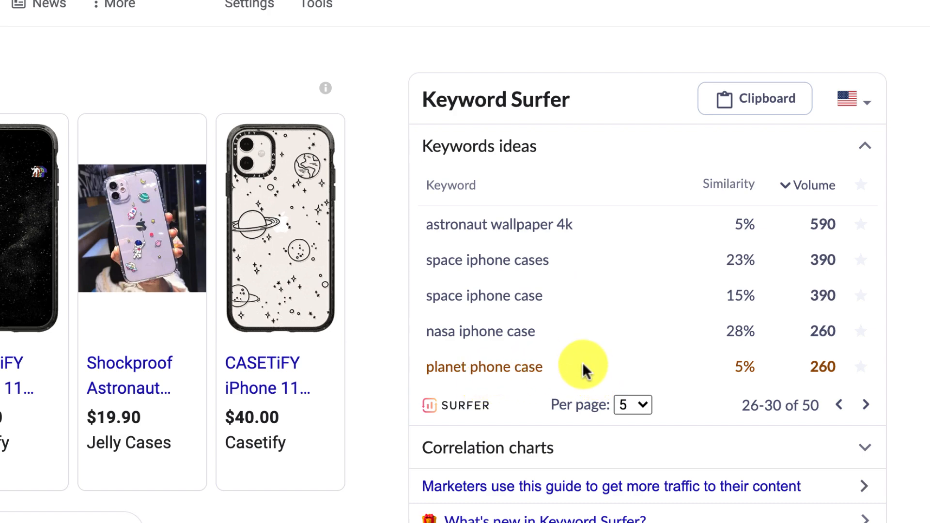
left_click(867, 406)
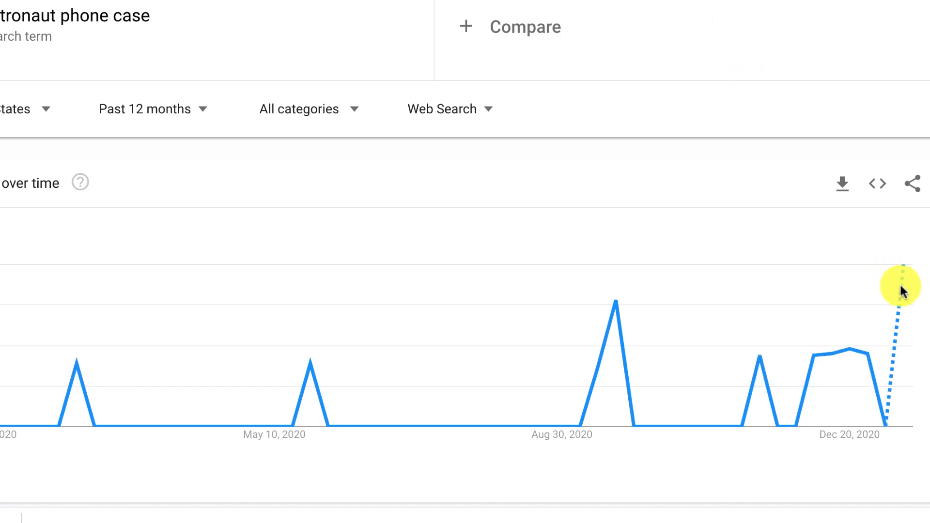
Scroll through the Amazon results for "astronaut phone case" to review listings and sales ranks
mouse_move(905, 270)
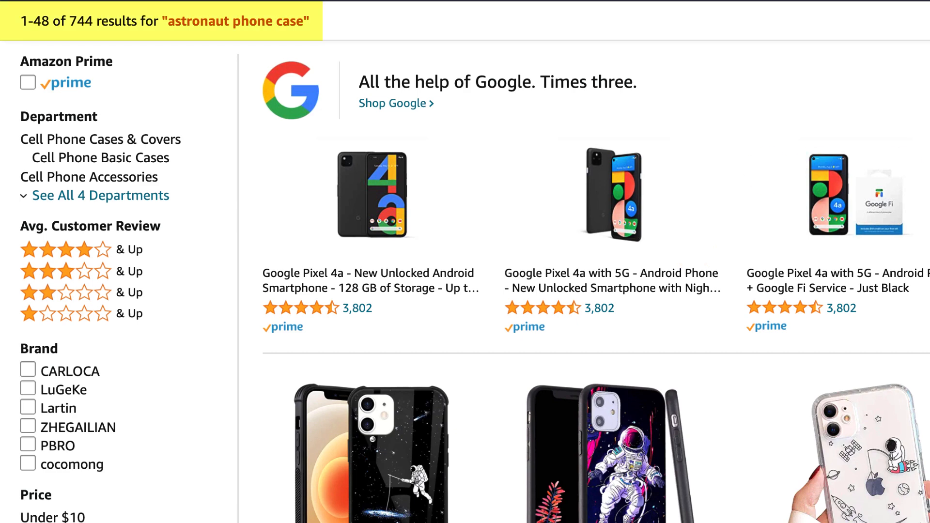
scroll(465, 261, "down", 5)
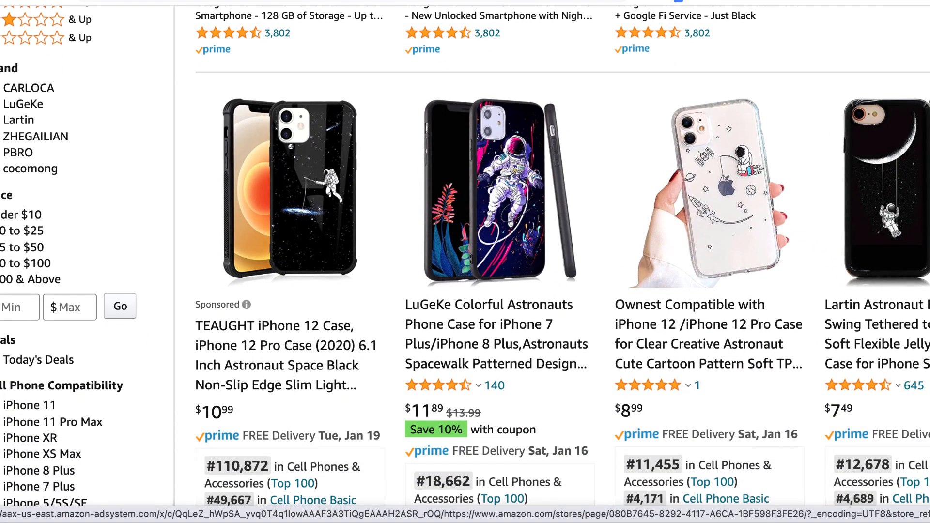
scroll(465, 261, "down", 3)
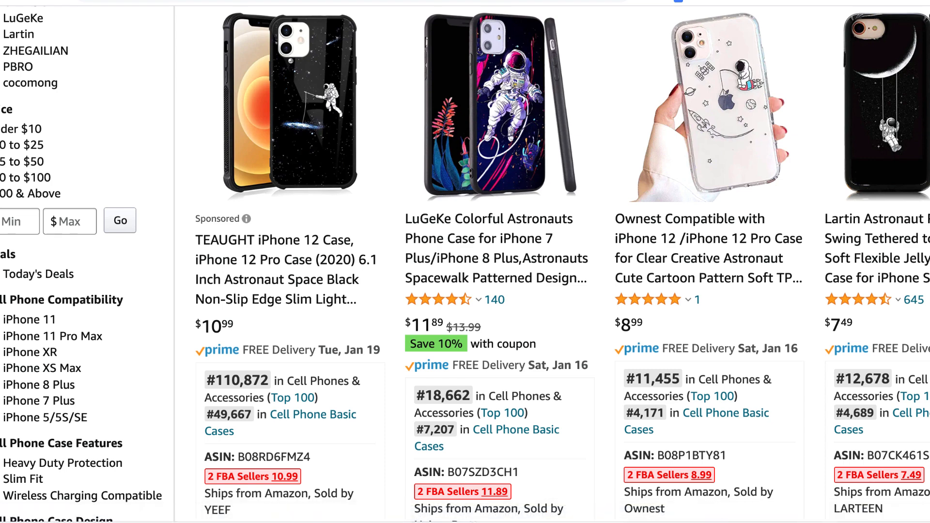
scroll(465, 262, "down", 3)
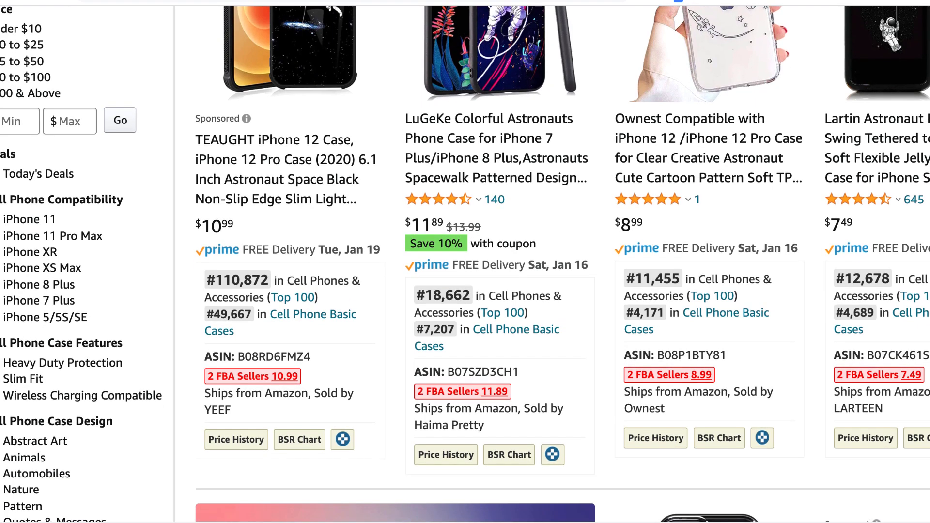
scroll(465, 261, "down", 3)
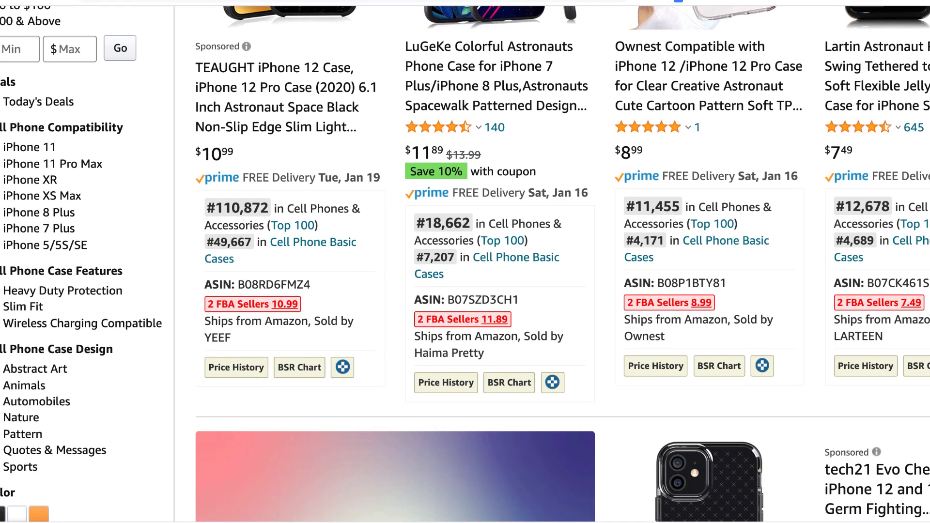
scroll(465, 261, "down", 10)
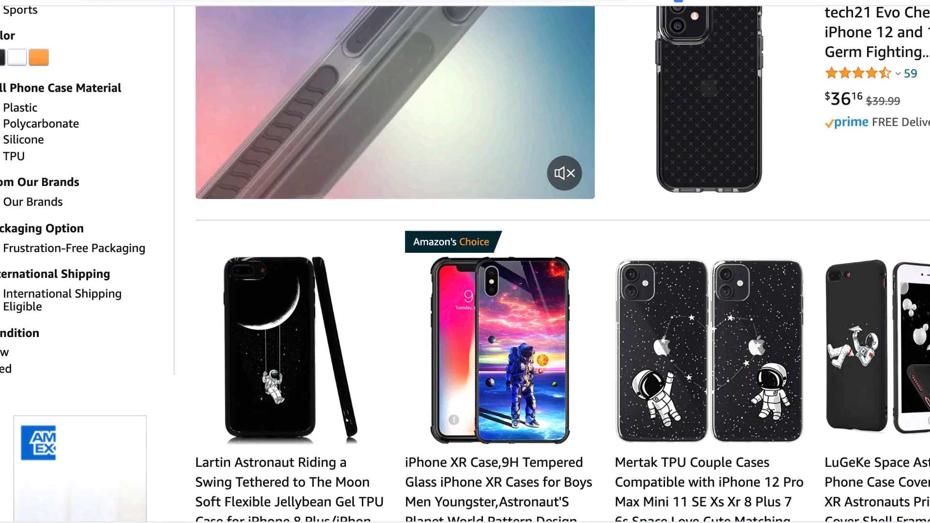
scroll(465, 261, "down", 4)
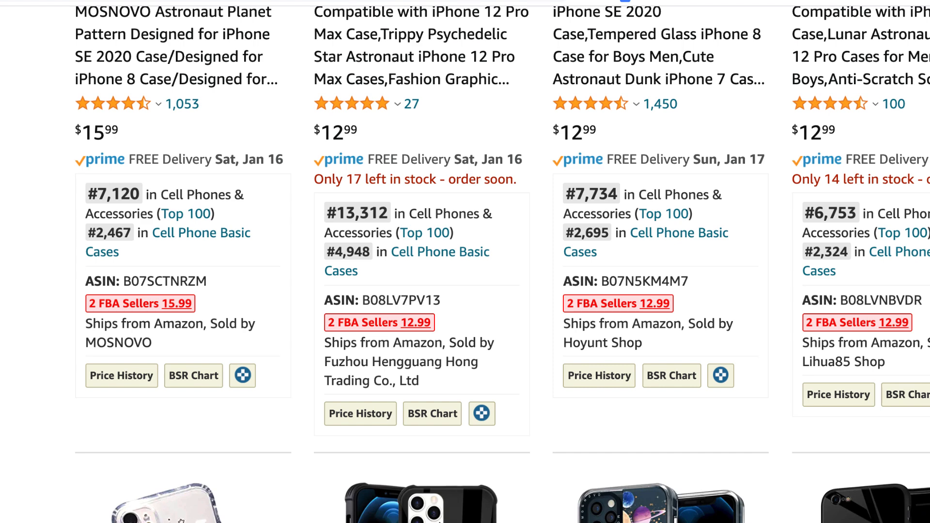
scroll(465, 262, "down", 4)
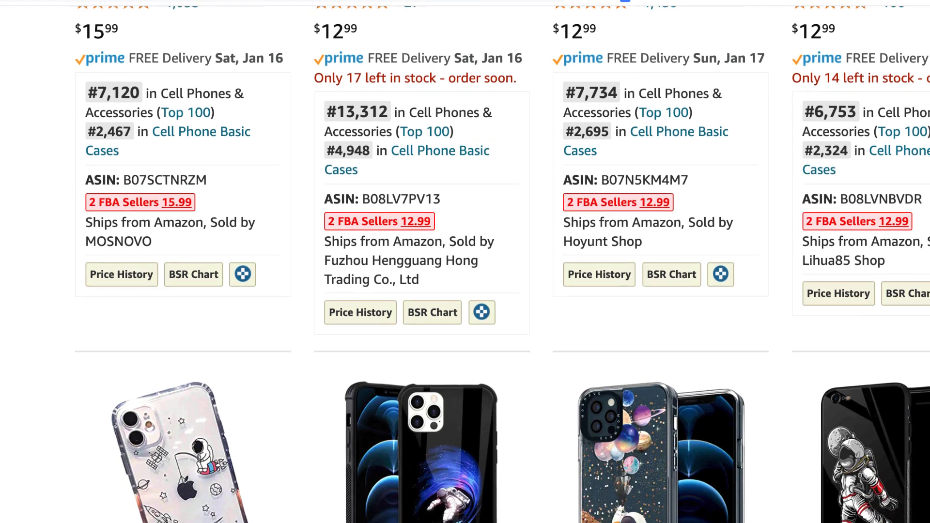
scroll(465, 261, "down", 3)
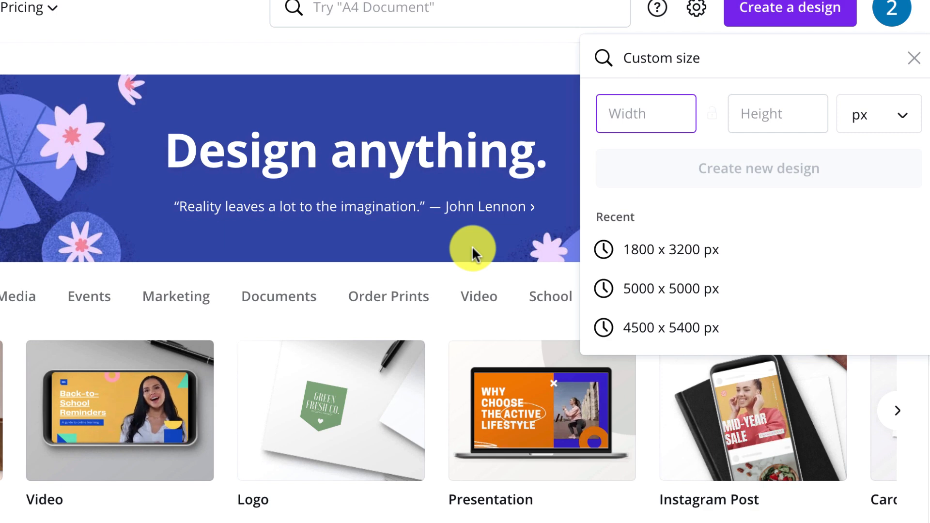
Create a new design at the recent custom size 1800 x 3200 px and set its background to black
left_click(697, 256)
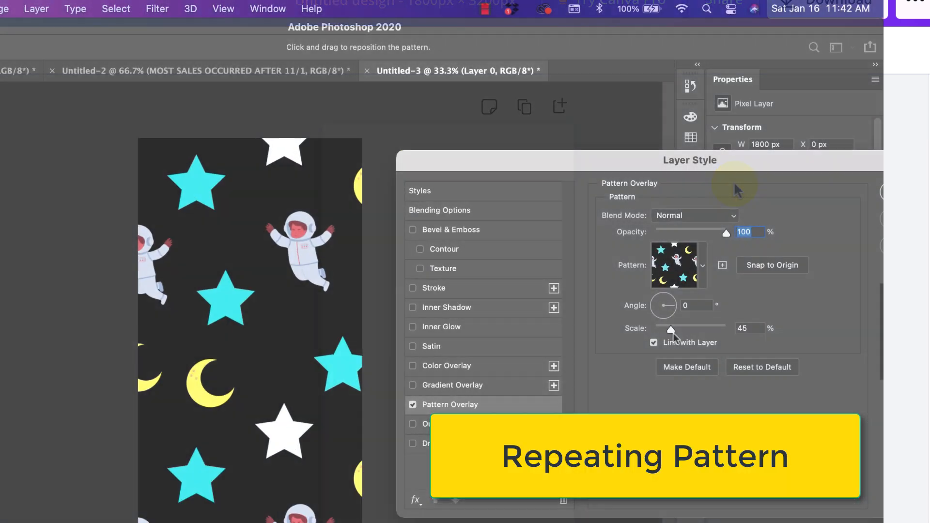
mouse_move(674, 333)
left_mouse_down()
mouse_move(690, 339)
mouse_move(656, 333)
left_mouse_up()
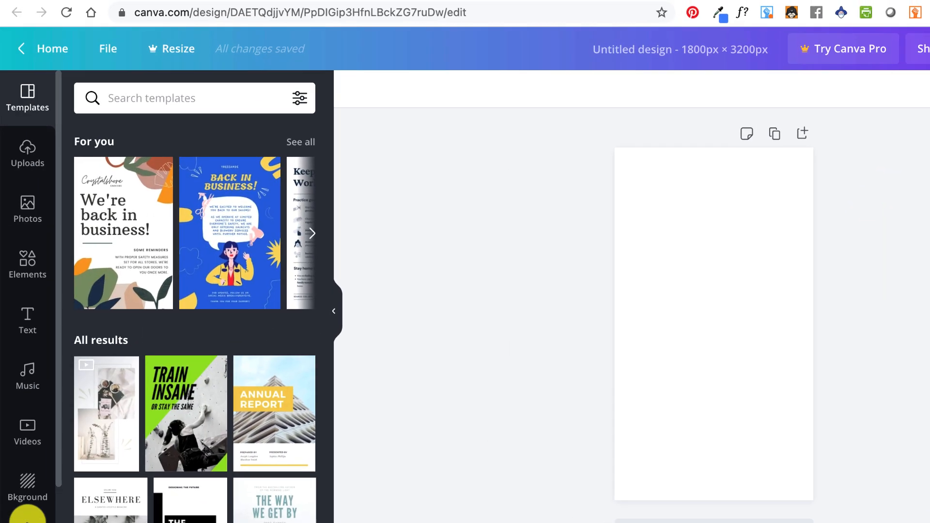
left_click(25, 499)
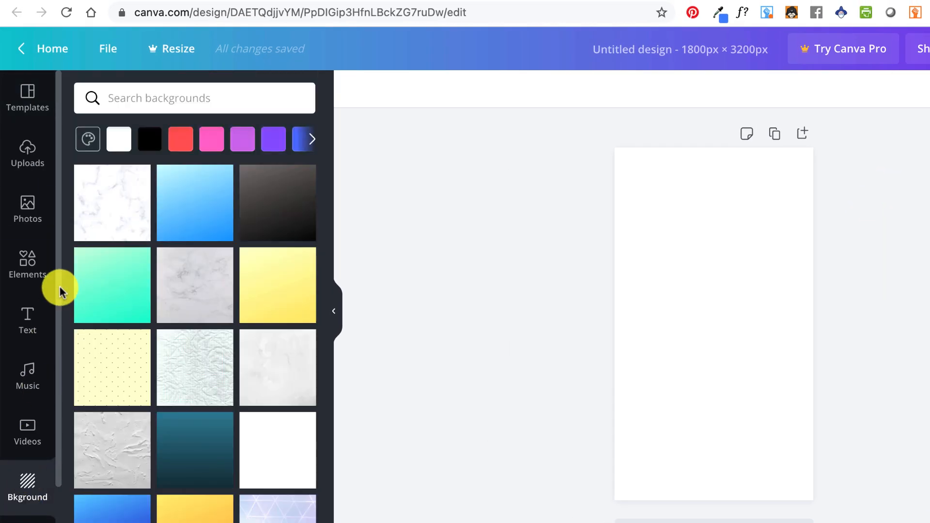
left_click(149, 145)
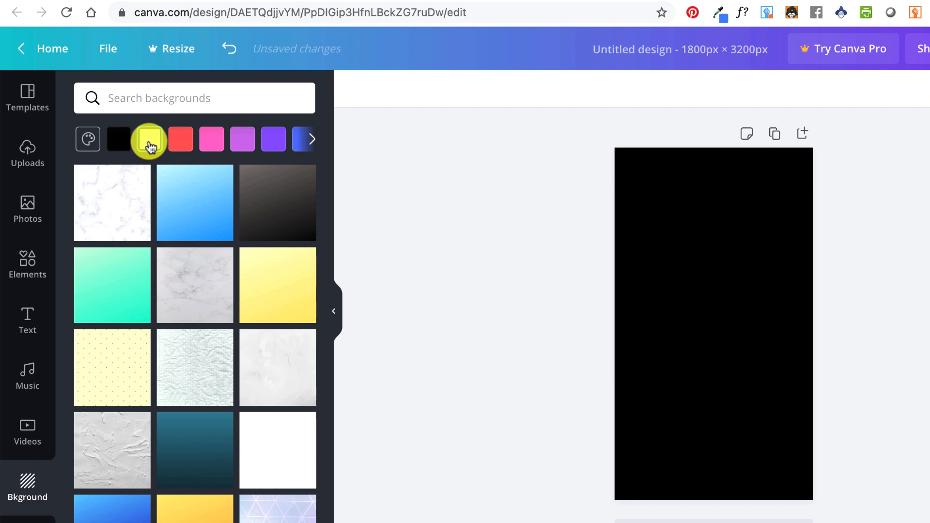
Search the backgrounds for astronaut
left_click(135, 102)
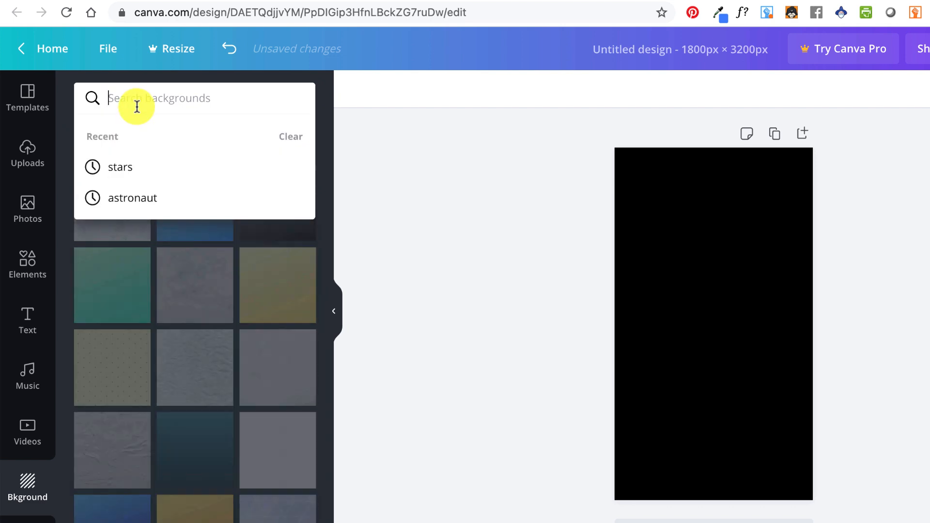
type("astronau")
left_click(138, 165)
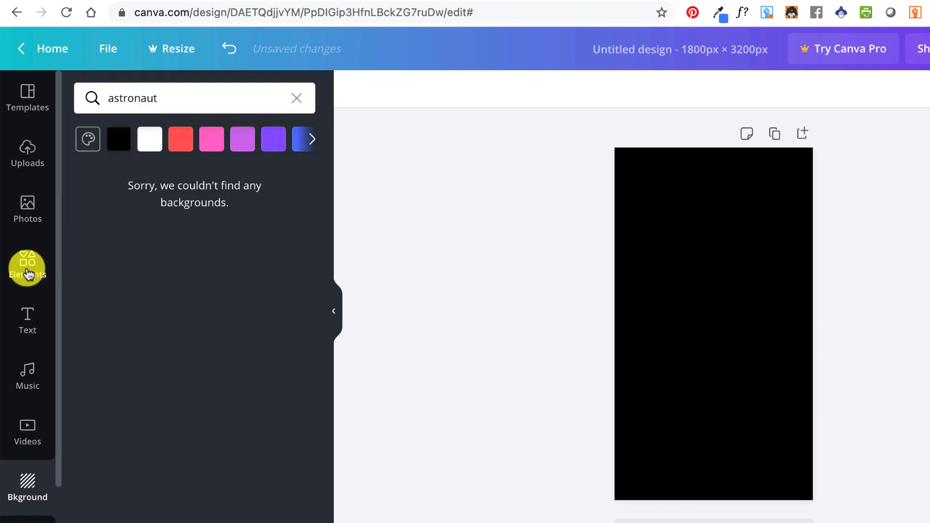
Search the elements for astronaut and add the free floating astronaut graphic to the page
left_click(28, 268)
left_click(185, 96)
type("as")
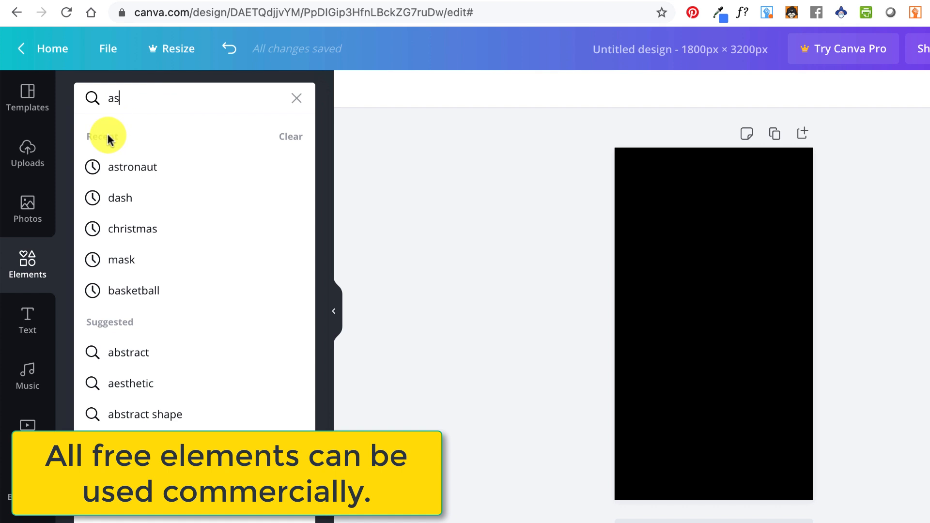
left_click(115, 168)
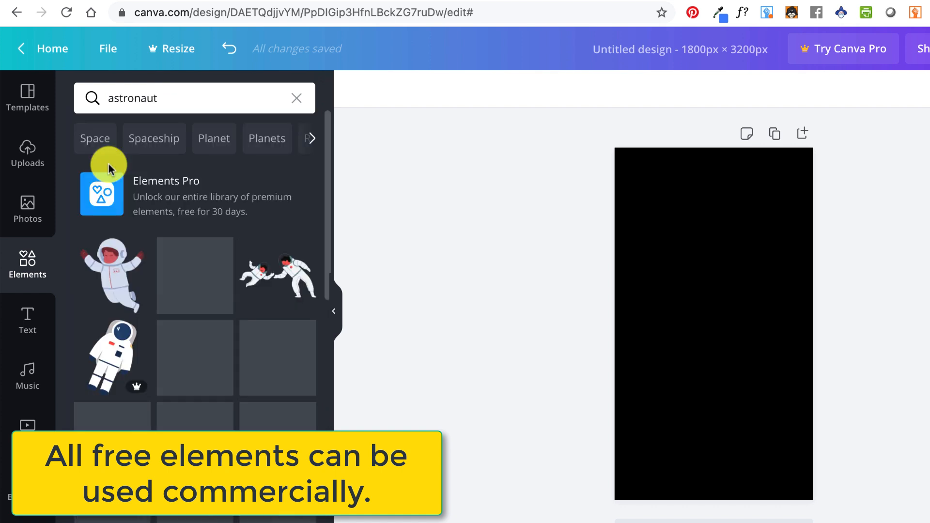
left_click(121, 283)
Move the astronaut to the middle of the page and lock it in place
left_click_drag(754, 374, 782, 394)
mouse_move(737, 357)
left_mouse_down()
mouse_move(726, 353)
mouse_move(731, 343)
left_mouse_up()
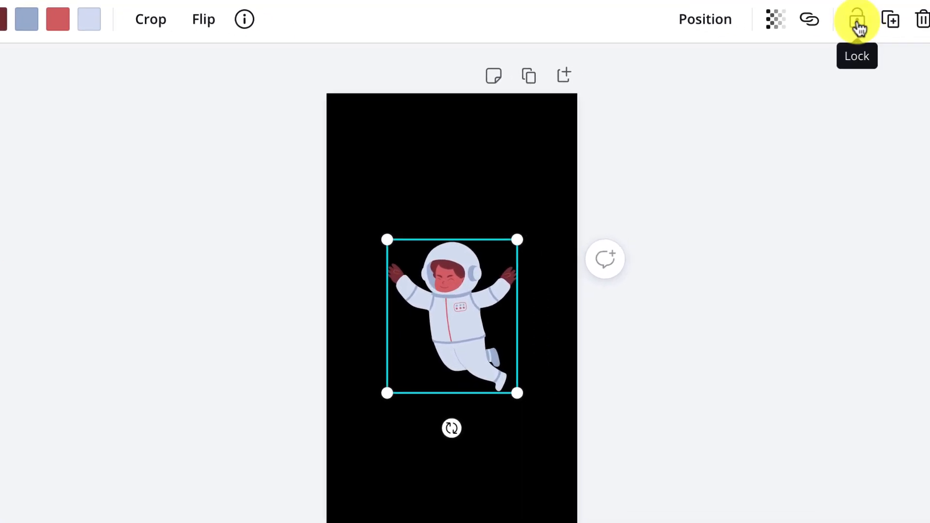
left_click(857, 22)
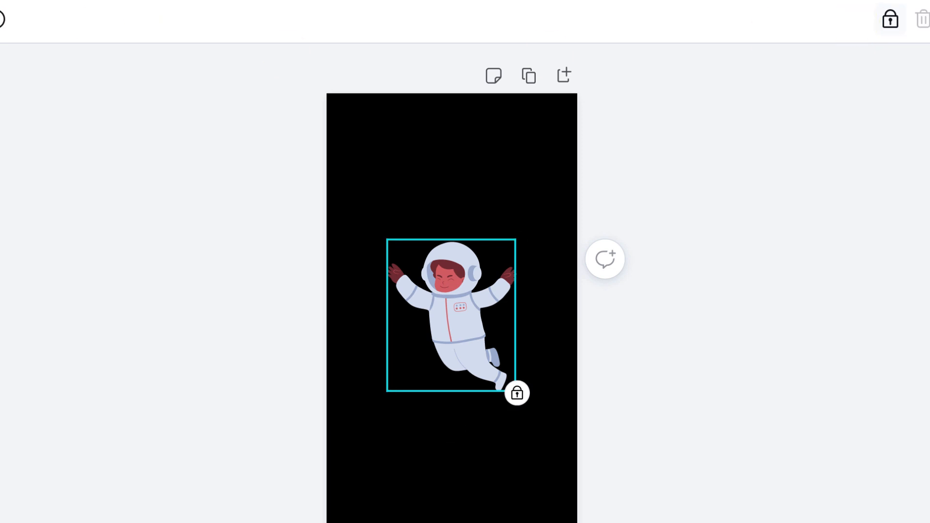
Search the elements for stars, add the free scattered-stars graphic and stretch it across the whole page
left_click(203, 49)
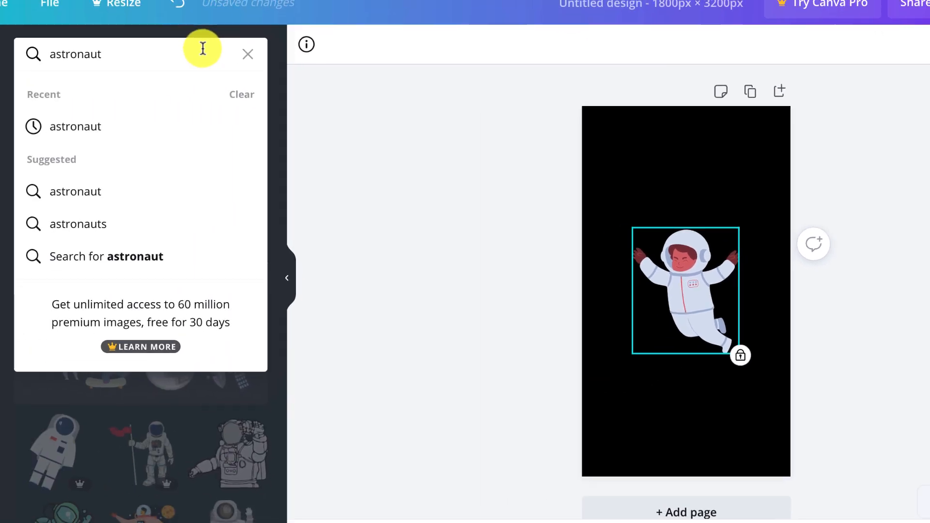
key("ctrl+a")
type("stars")
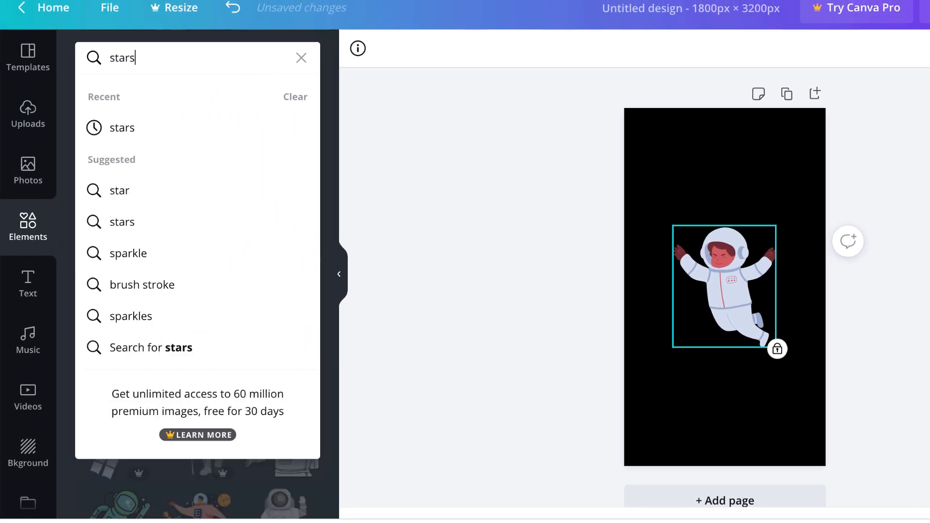
key("Return")
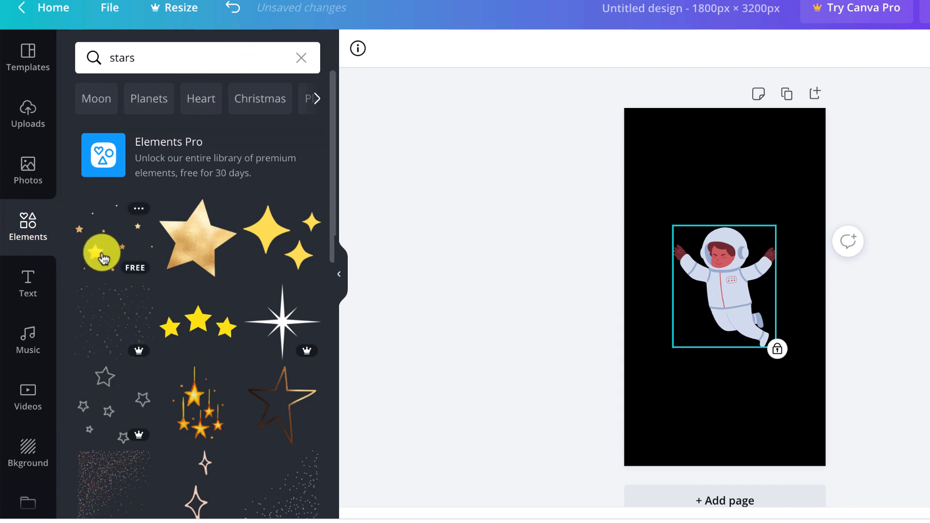
left_click(101, 251)
left_click_drag(730, 307, 653, 453)
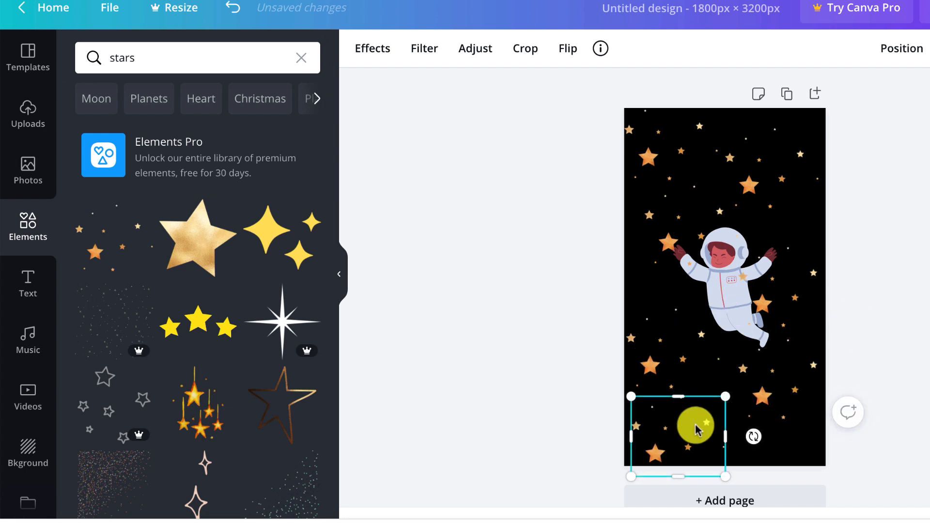
Unlock the astronaut and bring it in front of the stars
left_click(728, 292)
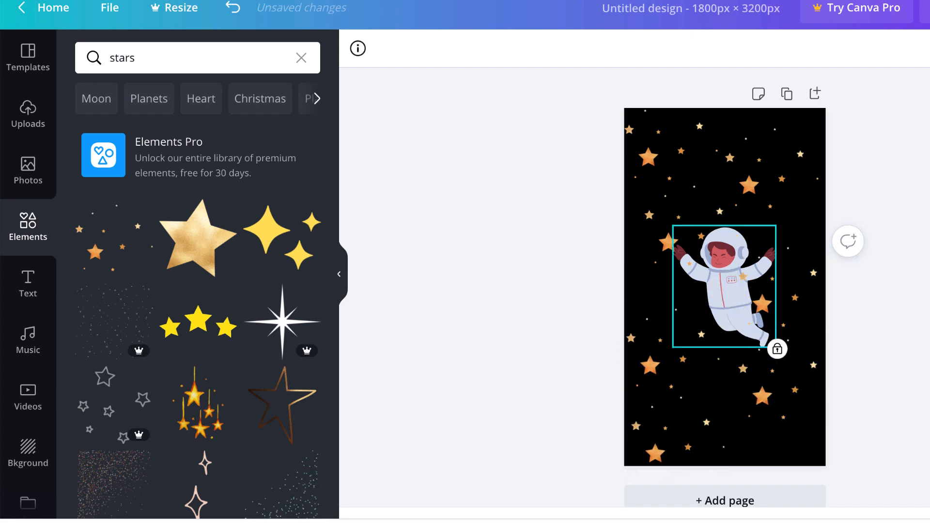
left_click(777, 349)
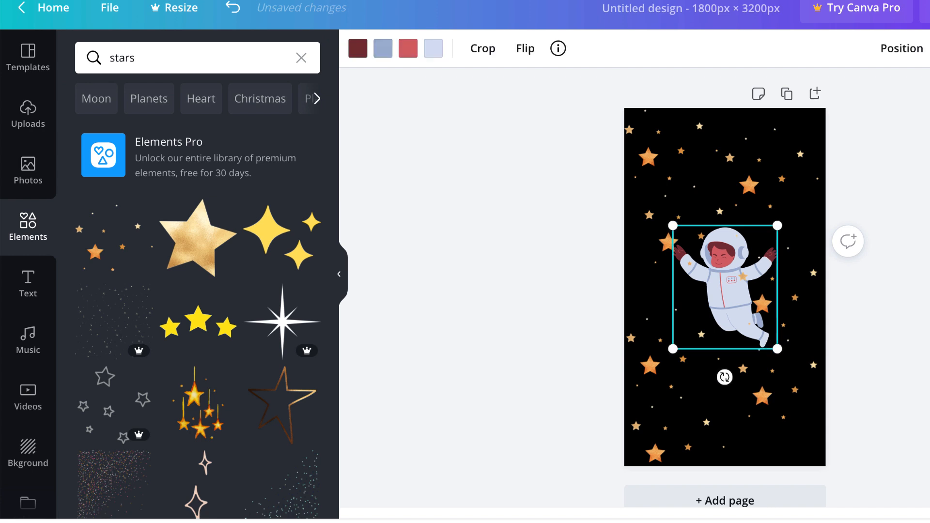
right_click(729, 286)
left_click(785, 448)
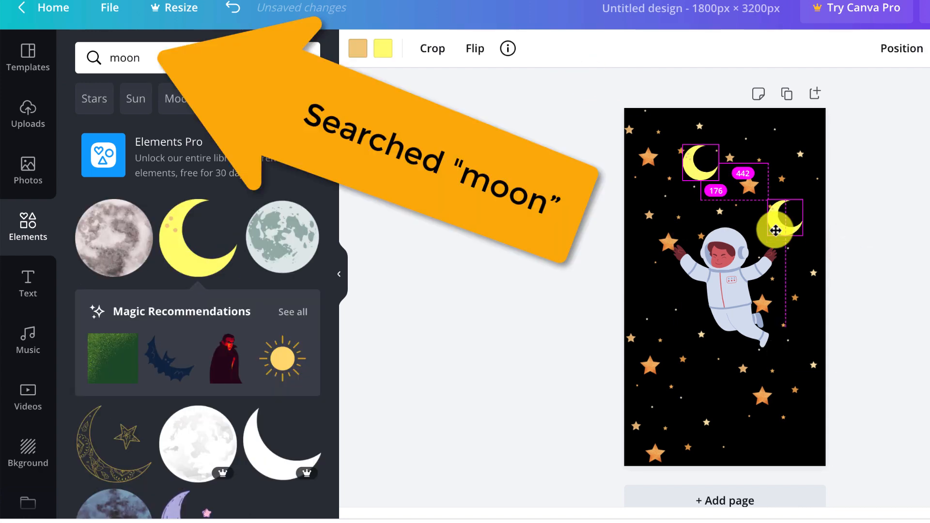
Position yellow crescent moons around the astronaut on the page
mouse_move(773, 228)
left_mouse_down()
mouse_move(652, 325)
mouse_move(668, 324)
mouse_move(722, 394)
left_mouse_up()
left_click_drag(702, 164, 700, 190)
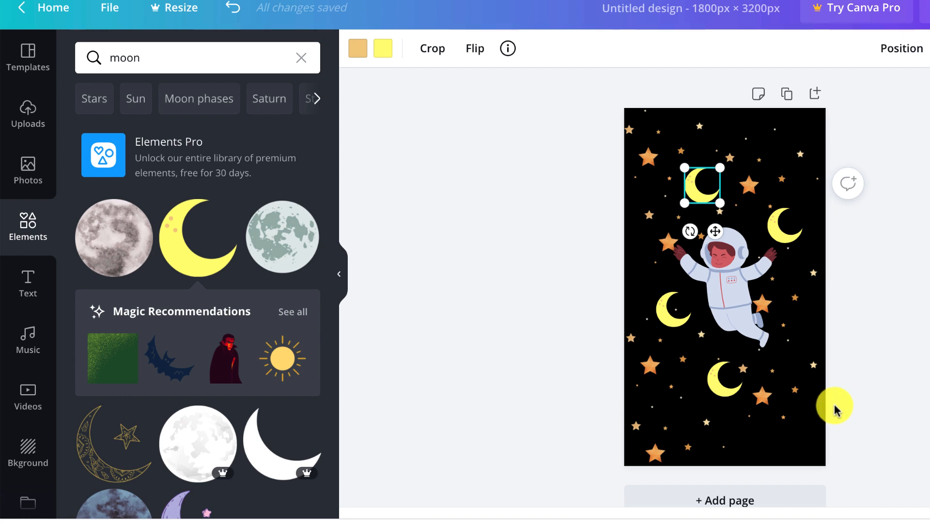
Rearrange the yellow crescent moons, shifting the top ones upward and the bottom one lower on the page
left_click(724, 378)
left_click_drag(722, 375, 717, 405)
left_click_drag(703, 206, 710, 189)
left_click_drag(777, 223, 785, 200)
left_click_drag(703, 179, 712, 162)
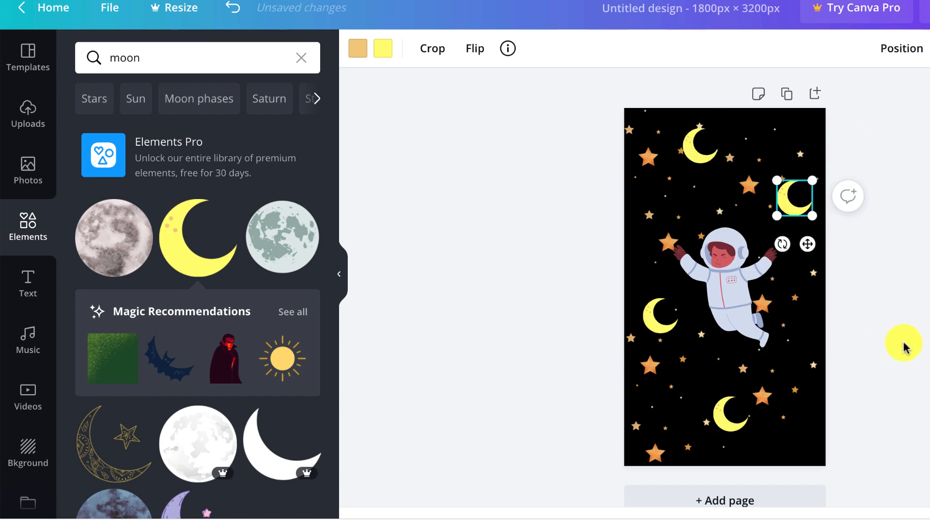
left_click(904, 344)
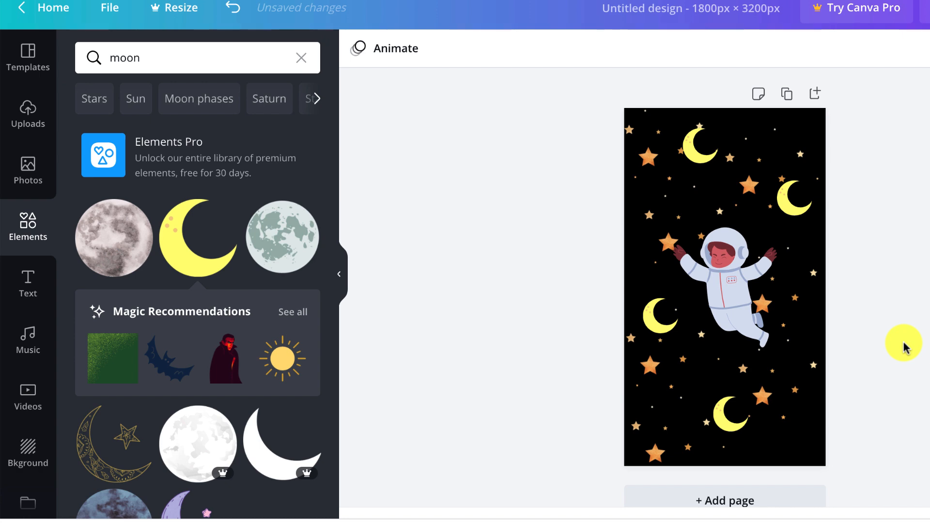
Download the 1800 × 3200 px design as a PNG file
left_click(727, 411)
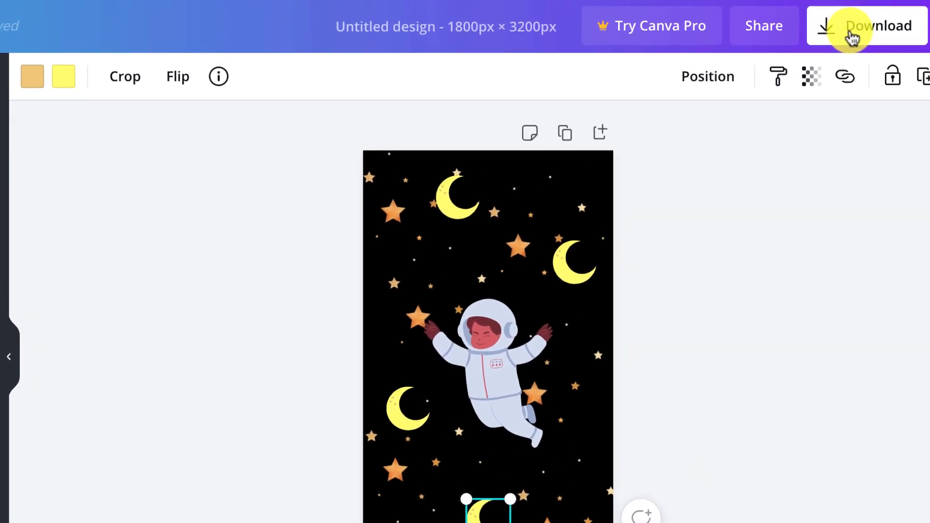
left_click(926, 17)
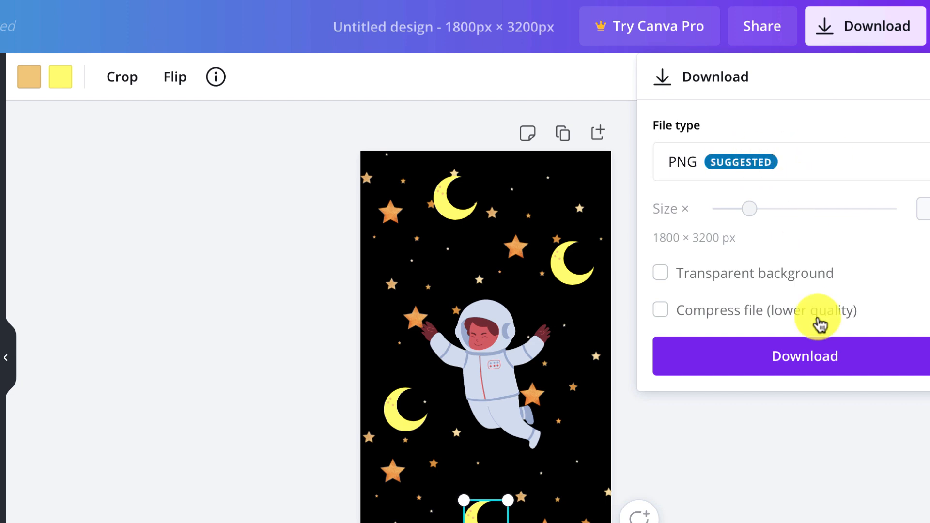
left_click(821, 368)
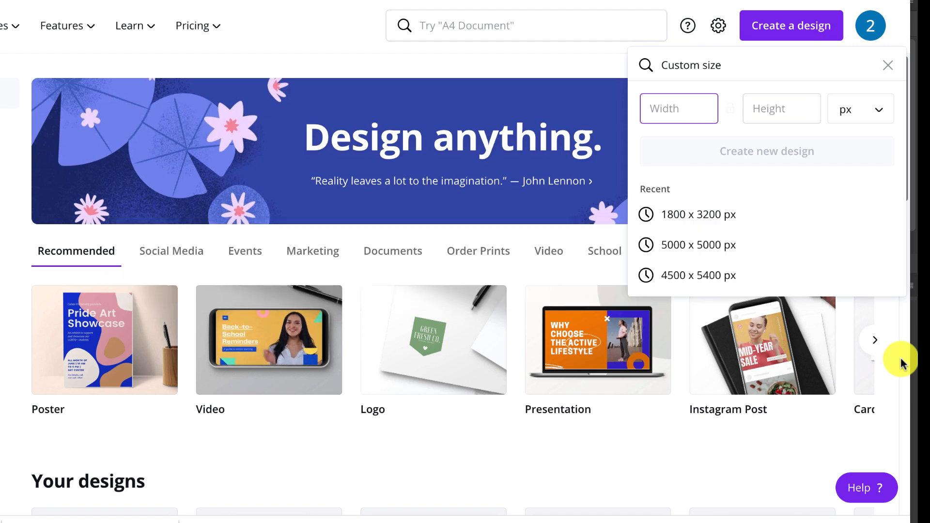
Create a new 5000 x 5000 px design from the recent sizes and give it a black background
left_click(773, 245)
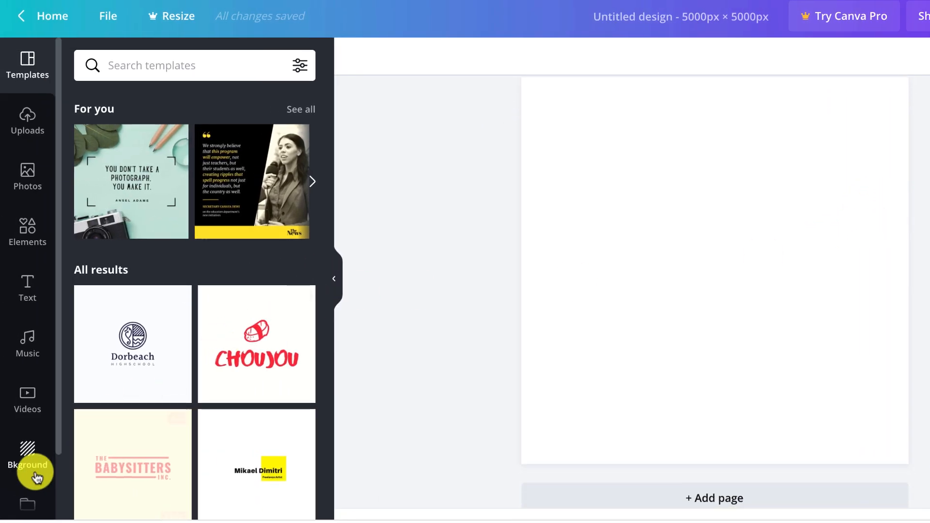
left_click(34, 452)
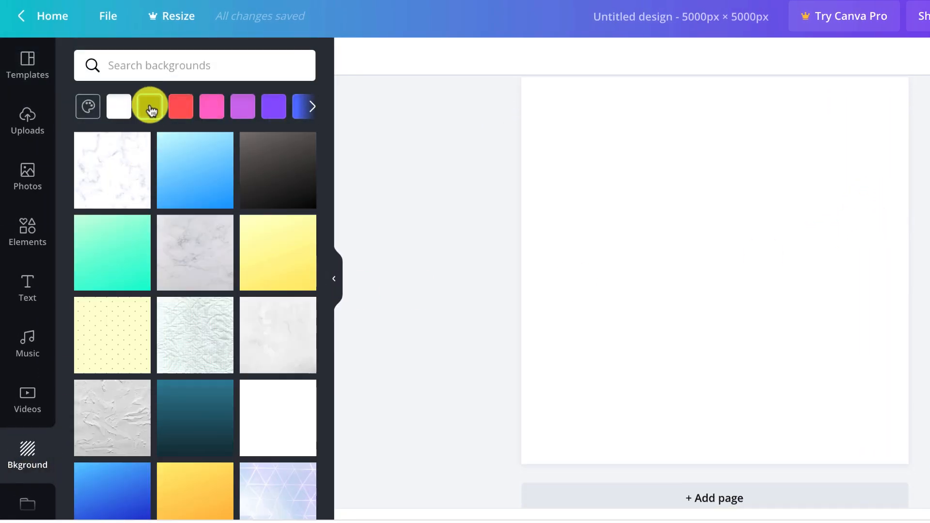
left_click(149, 107)
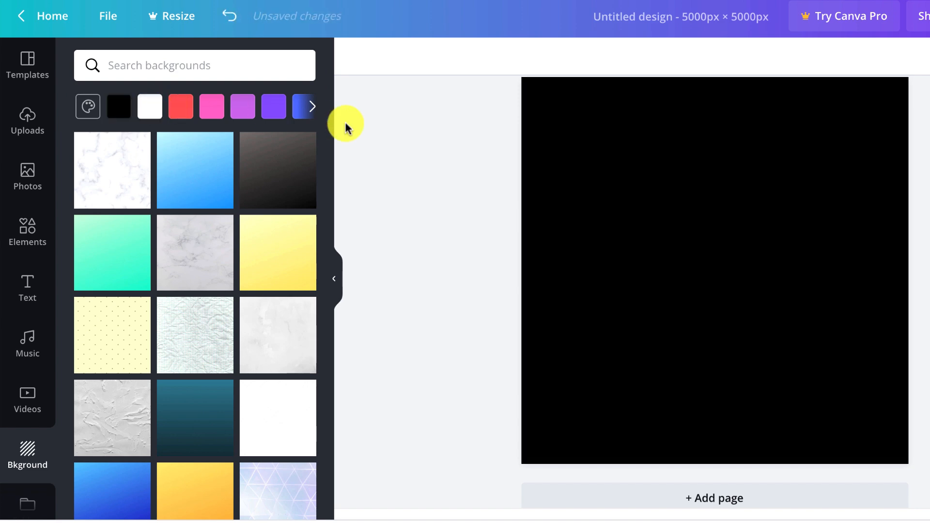
Search the backgrounds for star
left_click(141, 64)
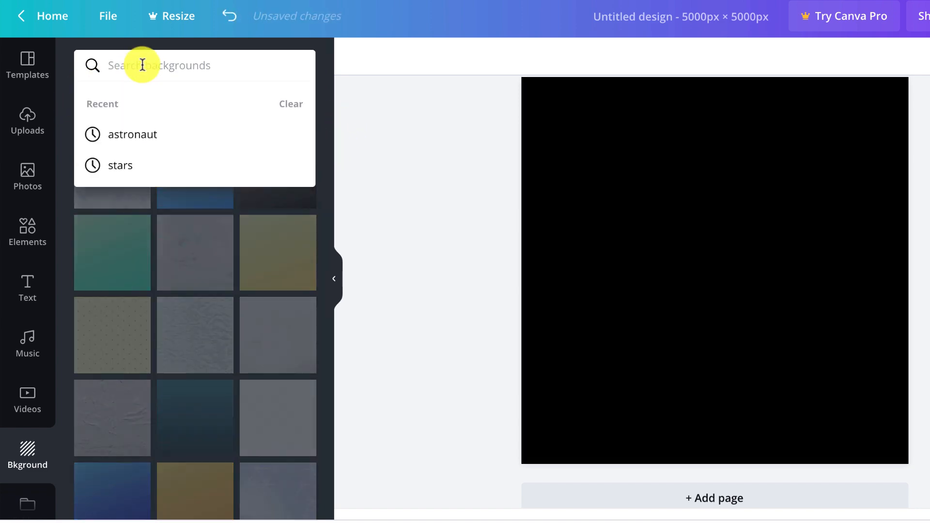
type("star")
key("Return")
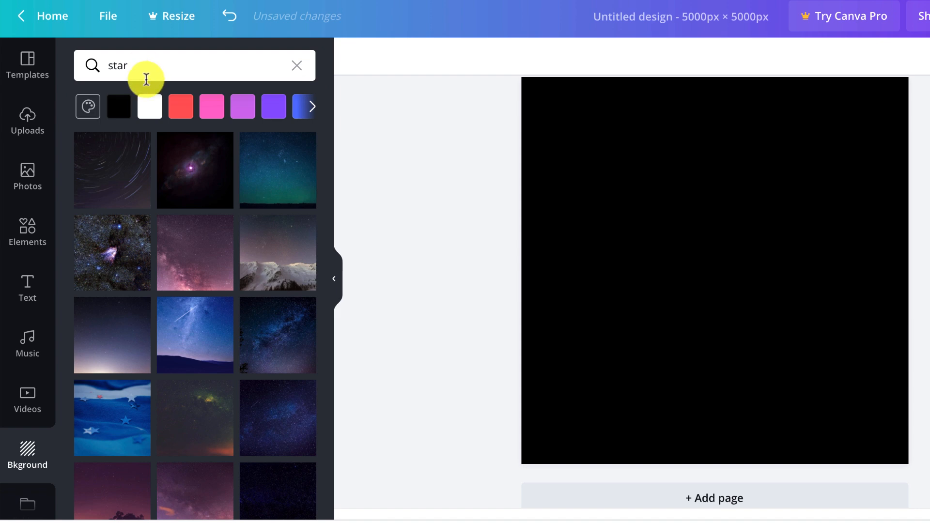
Search the elements for star, add the plain white star and center it on the page's top edge
left_click(26, 229)
left_click(139, 73)
type("star")
key("Return")
left_click(135, 319)
left_click_drag(792, 340, 703, 277)
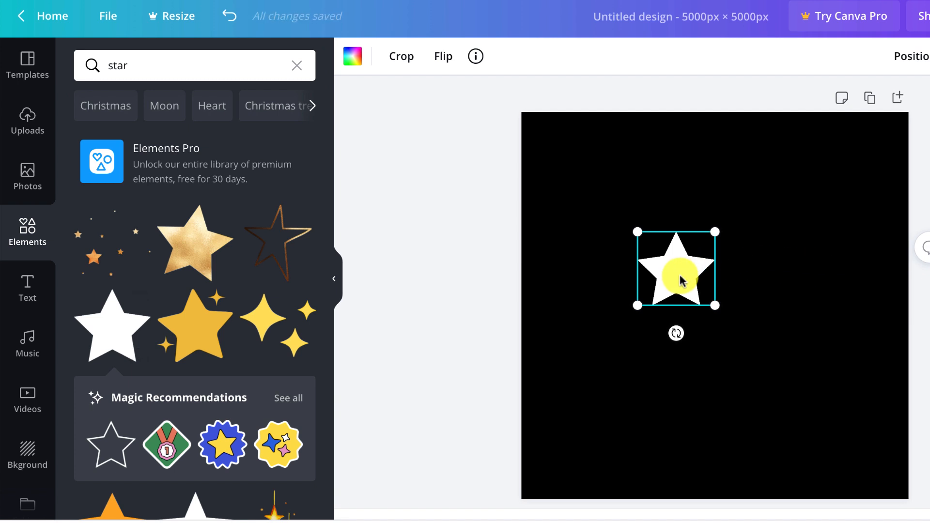
left_click_drag(682, 270, 722, 118)
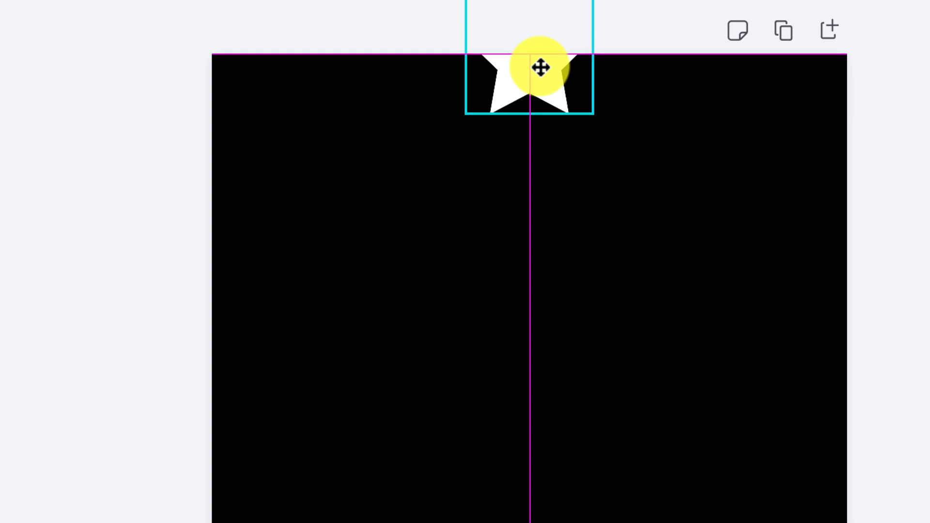
left_click_drag(540, 68, 539, 66)
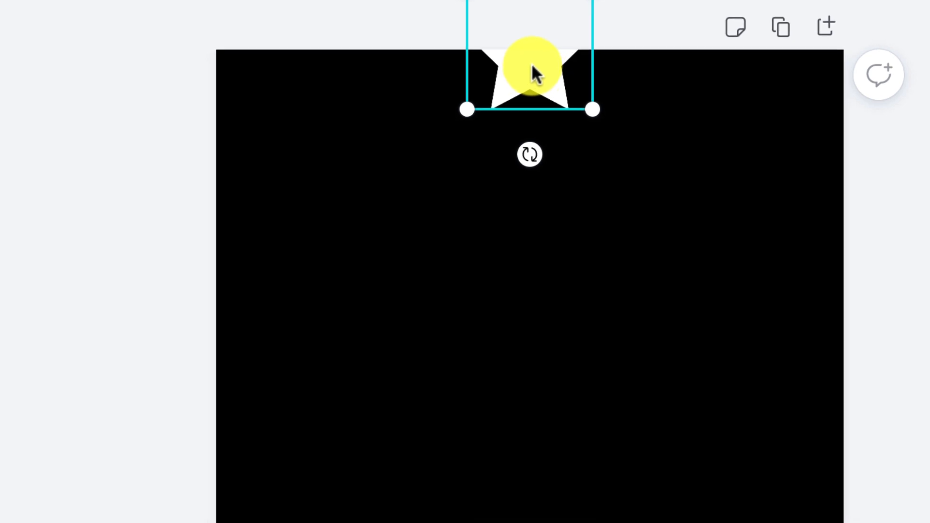
Duplicate the white star onto the bottom edge, aligned vertically with the top one
left_click_drag(531, 67, 518, 506)
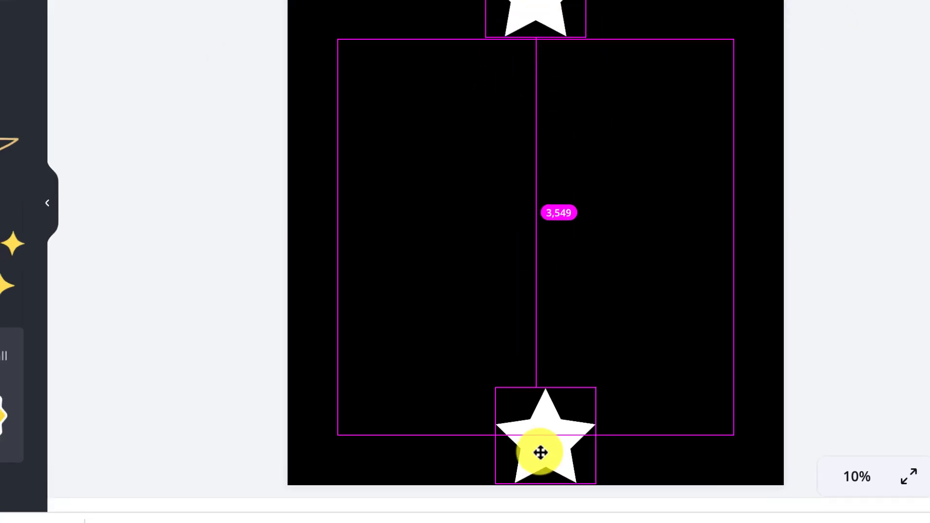
mouse_move(537, 505)
left_mouse_down()
mouse_move(528, 494)
mouse_move(544, 494)
mouse_move(536, 504)
left_mouse_up()
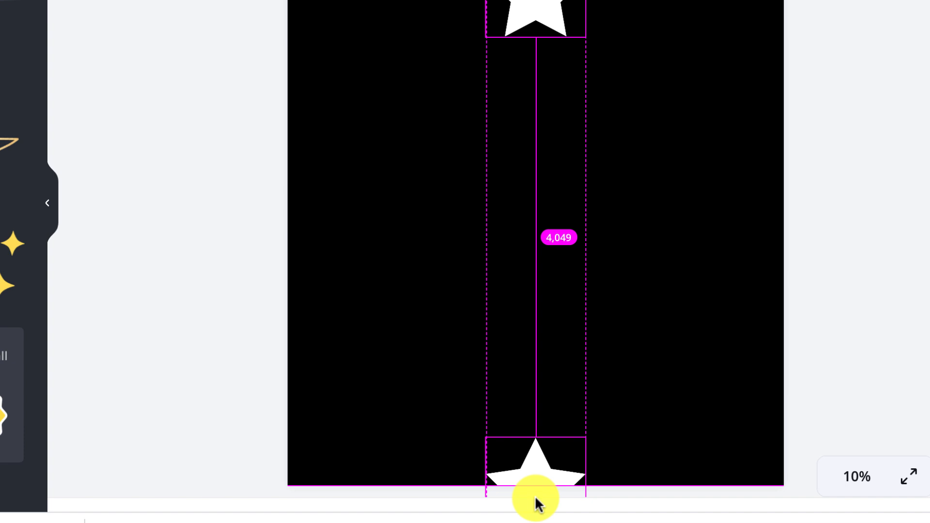
left_click_drag(537, 504, 536, 503)
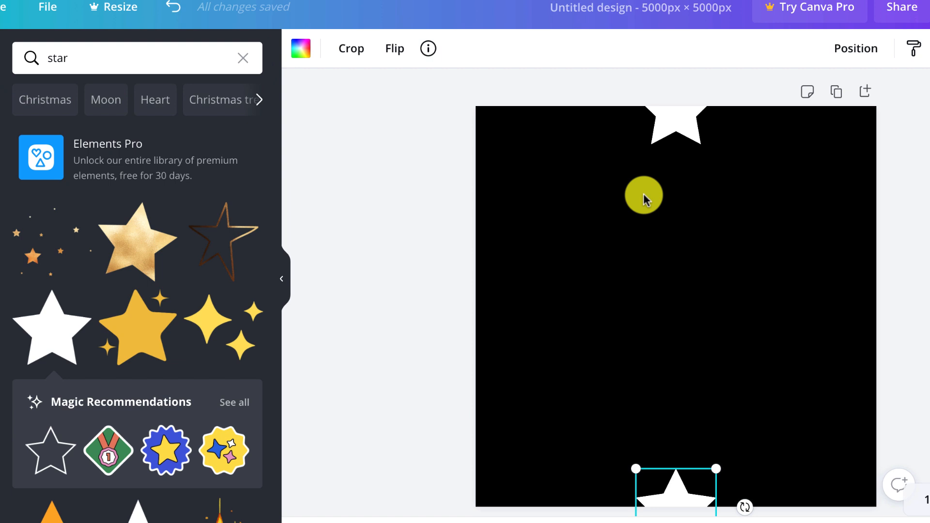
Add the free astronaut element, place it straddling the left edge and duplicate it straddling the right edge
left_click(769, 335)
double_click(183, 52)
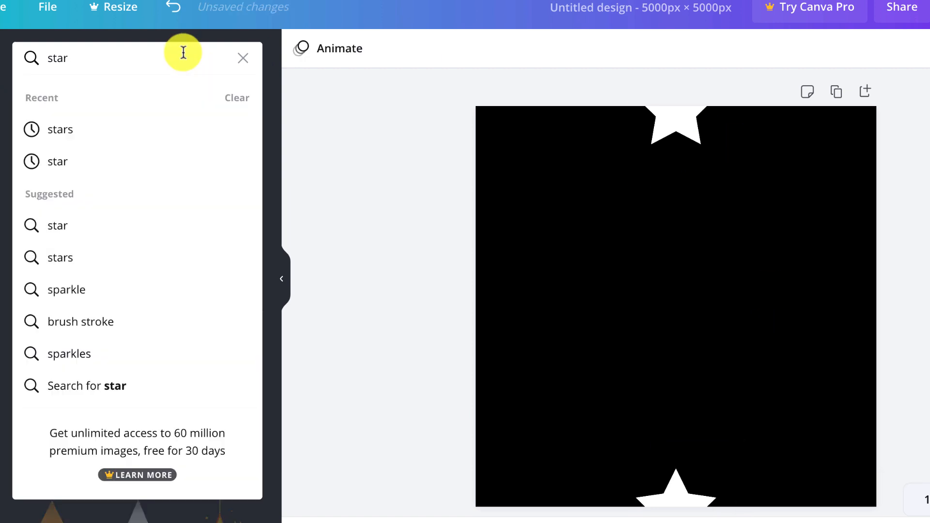
type("astro")
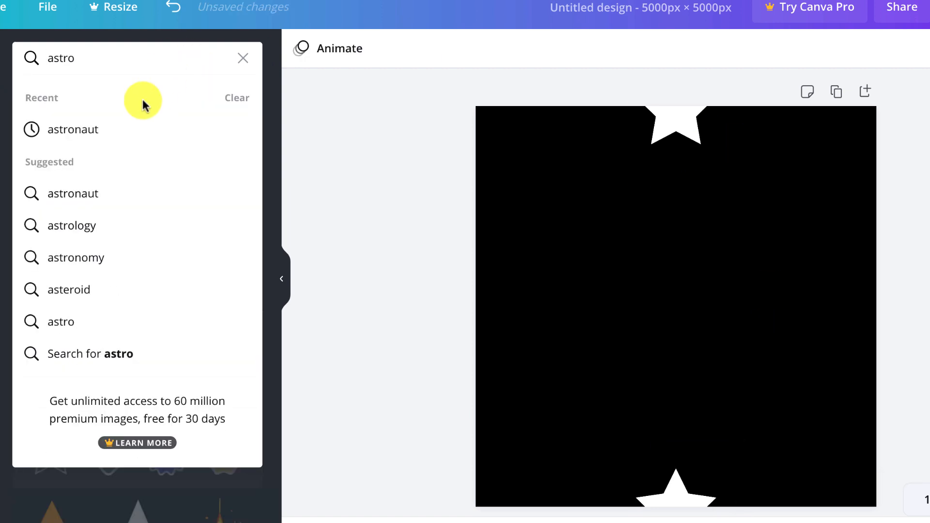
left_click(107, 128)
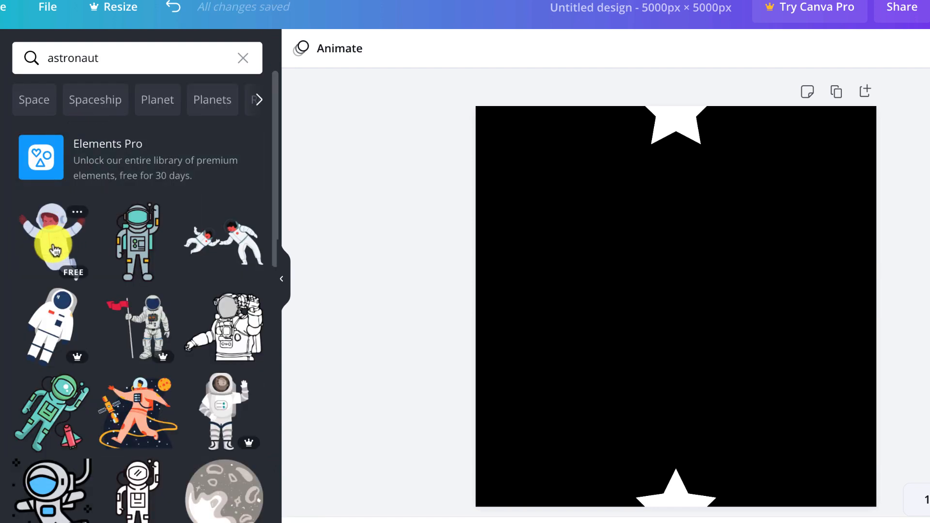
left_click(49, 237)
left_click_drag(747, 386, 696, 331)
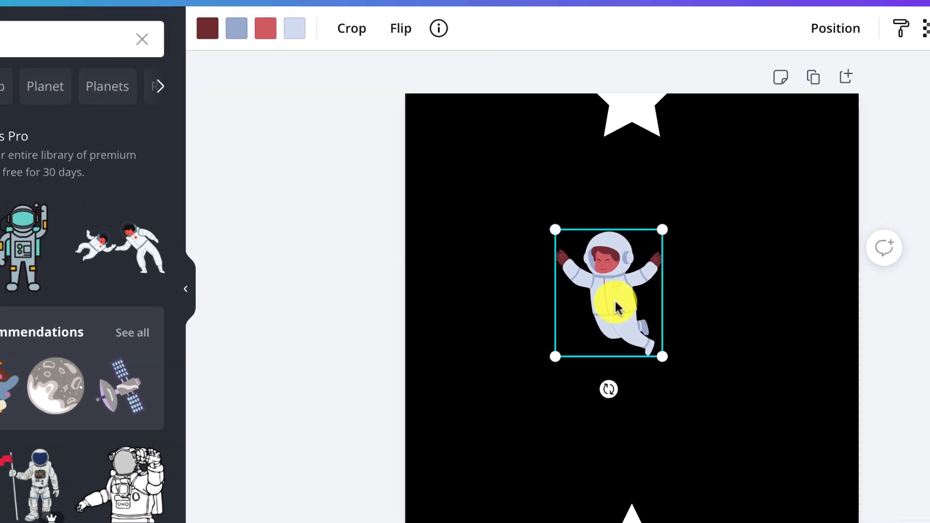
left_click_drag(614, 298, 411, 300)
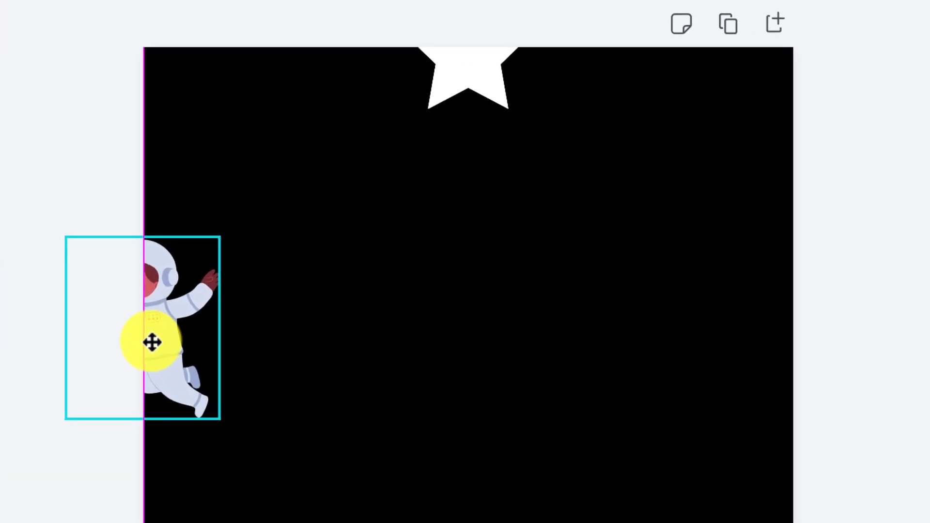
left_click_drag(150, 340, 795, 338)
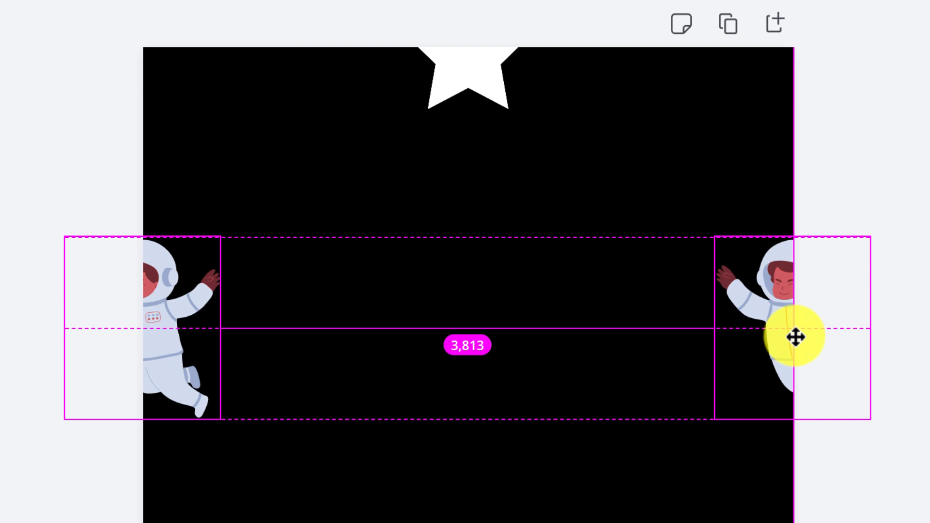
left_click_drag(795, 338, 794, 335)
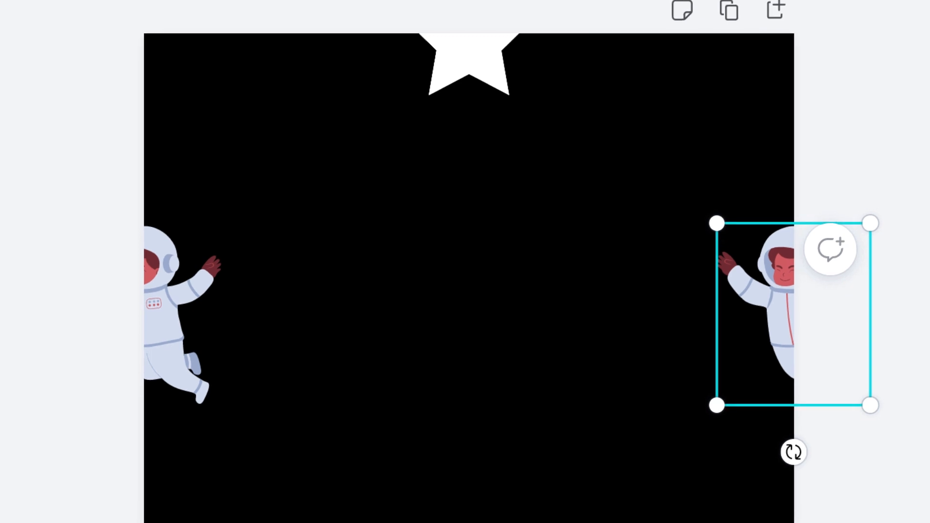
Place a crescent moon straddling the right edge and copy the astronaut into the middle of the page
left_click_drag(467, 291, 817, 475)
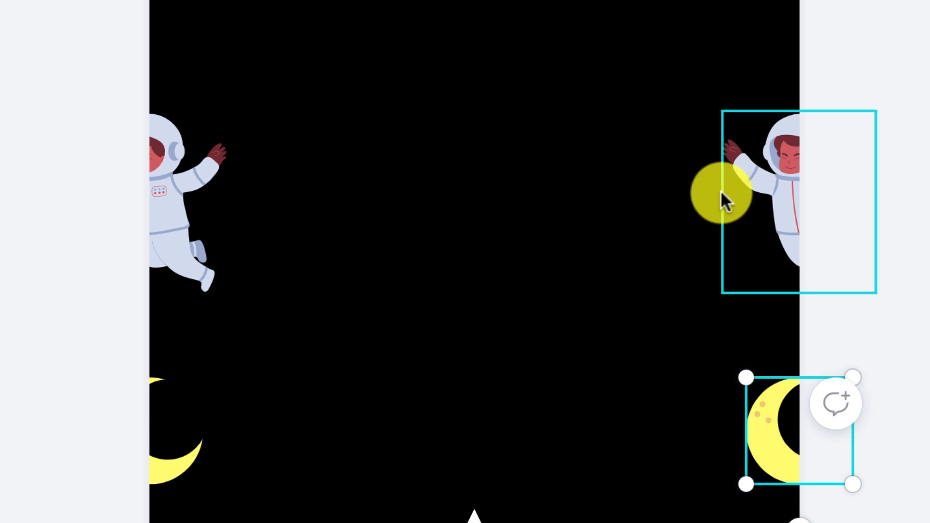
left_click(779, 198)
left_click_drag(785, 199, 542, 222)
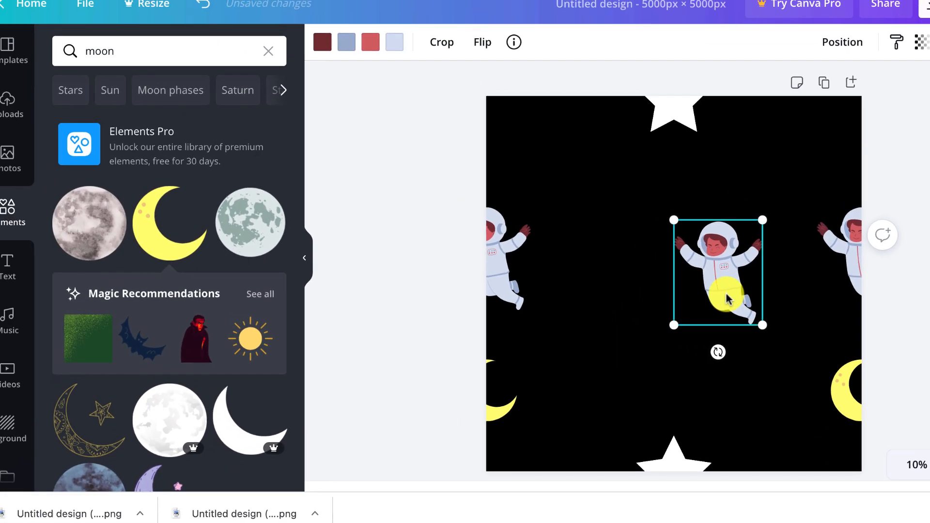
Copy the white star into the upper-left area and recolor it light turquoise
left_click_drag(661, 117, 570, 193)
left_click(322, 42)
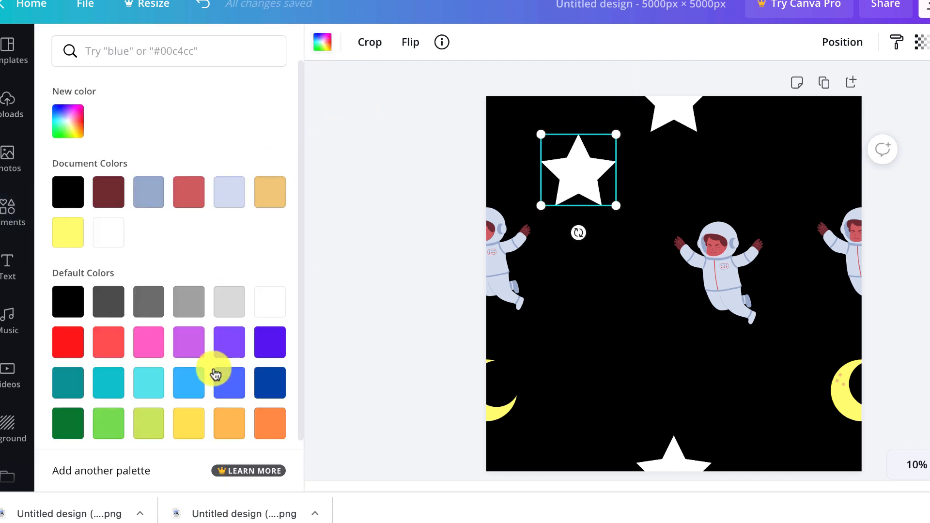
left_click(149, 383)
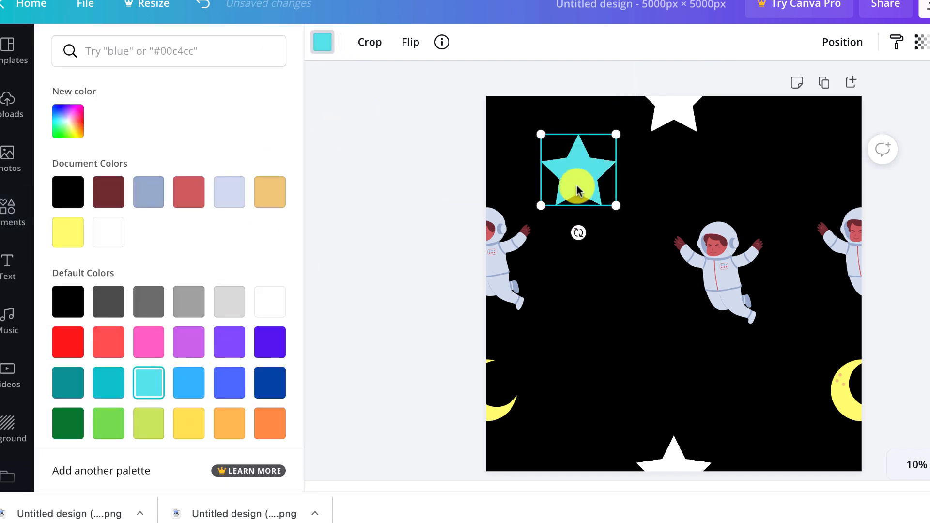
Scatter copies of the turquoise star around the center astronaut and adjust the astronaut's position
left_click_drag(574, 173, 596, 326)
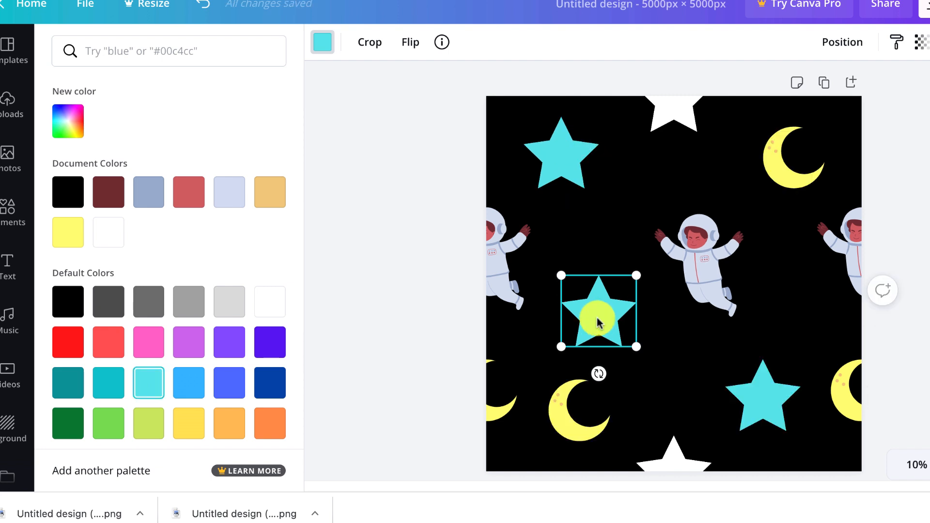
left_click_drag(596, 318, 596, 310)
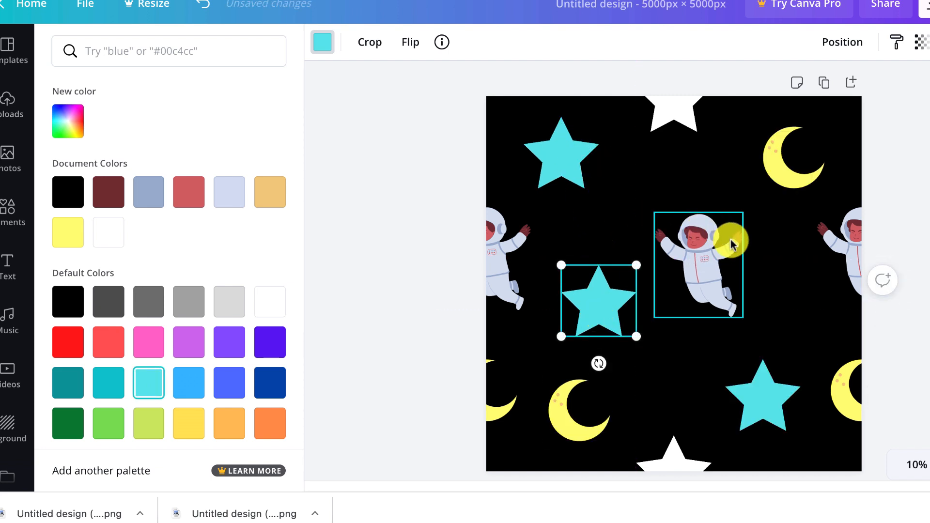
left_click_drag(700, 261, 694, 241)
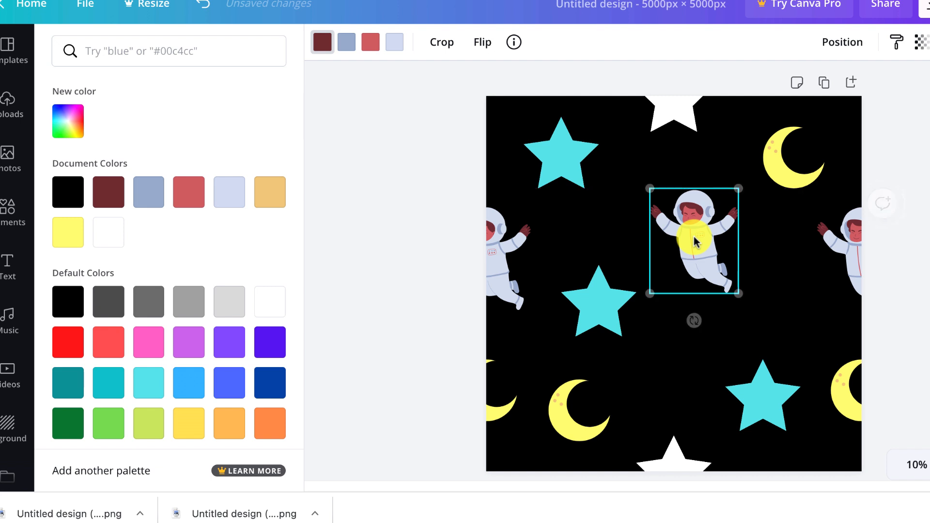
left_click_drag(770, 390, 758, 381)
left_click(925, 342)
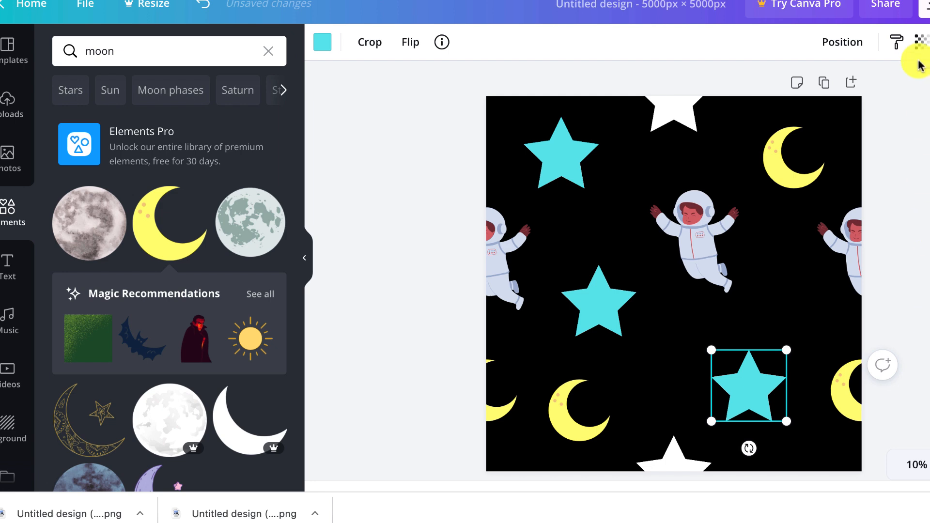
Download the 5000 × 5000 px pattern design as a PNG file
left_click(925, 8)
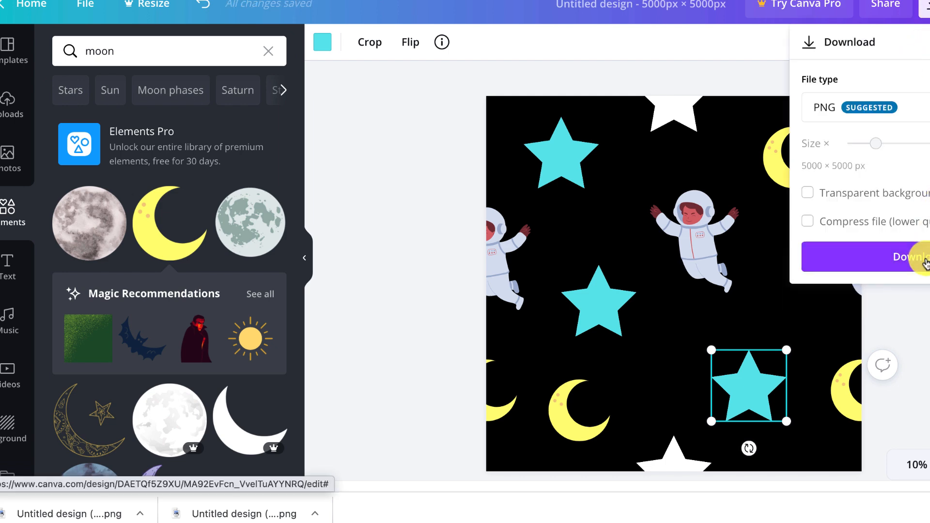
left_click(922, 257)
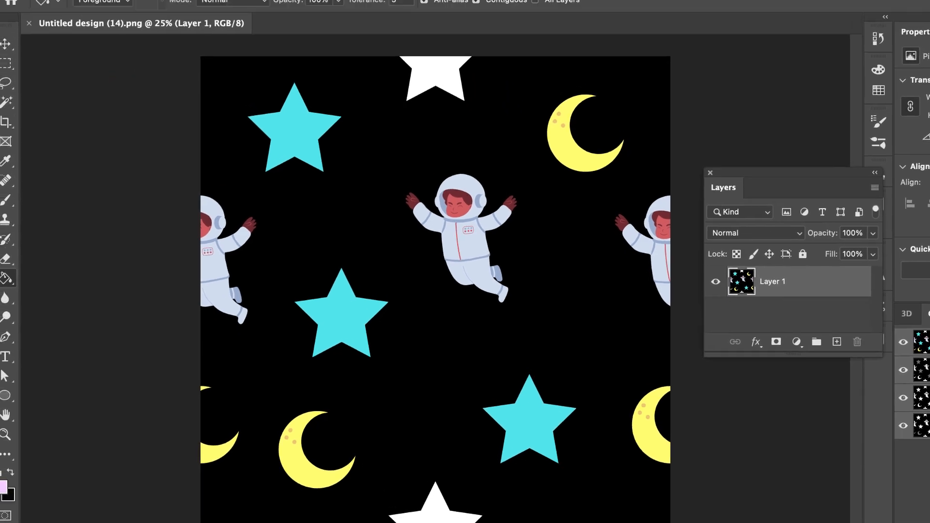
Define the current image as a new pattern named "Astronaut Stars and Moon"
left_click(130, 0)
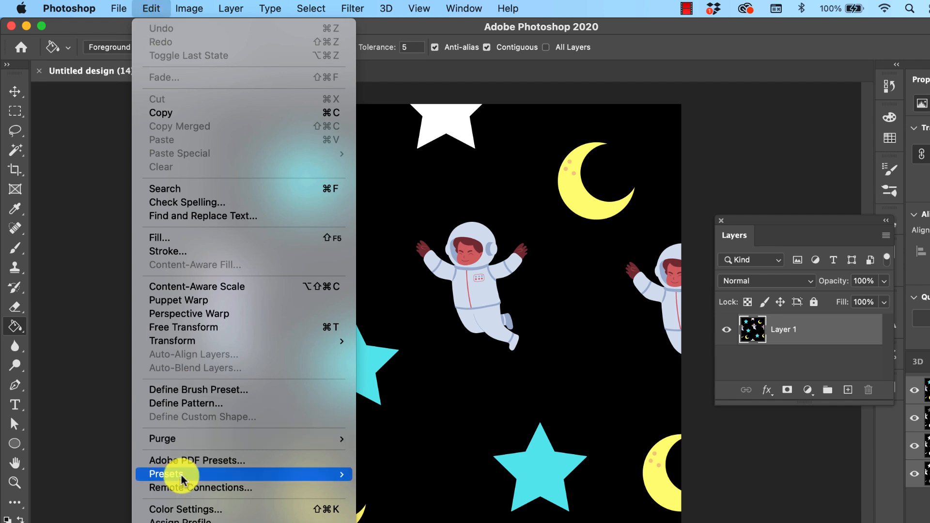
mouse_move(167, 475)
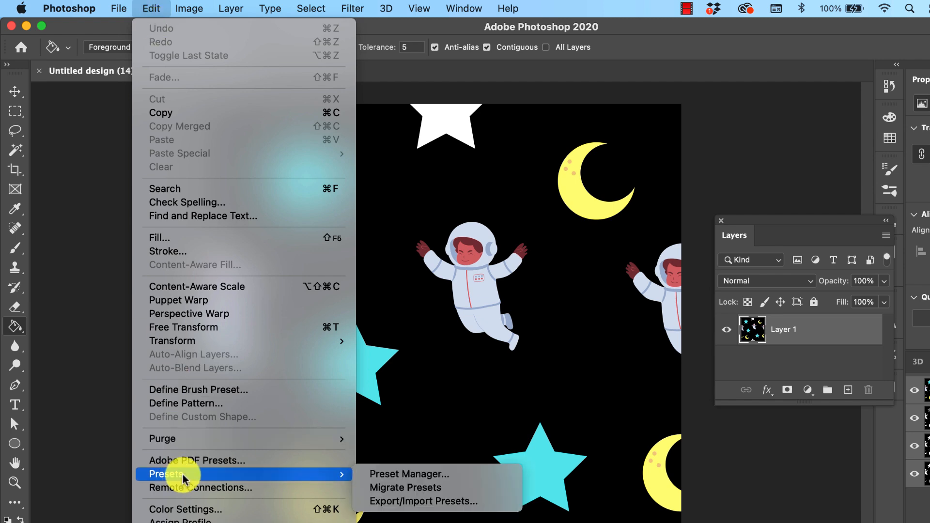
left_click(178, 404)
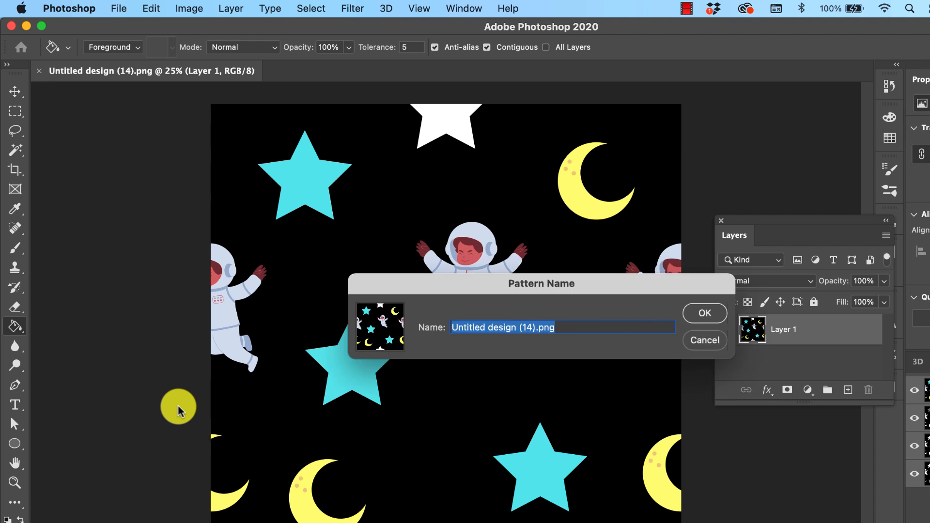
type("Astronaut S")
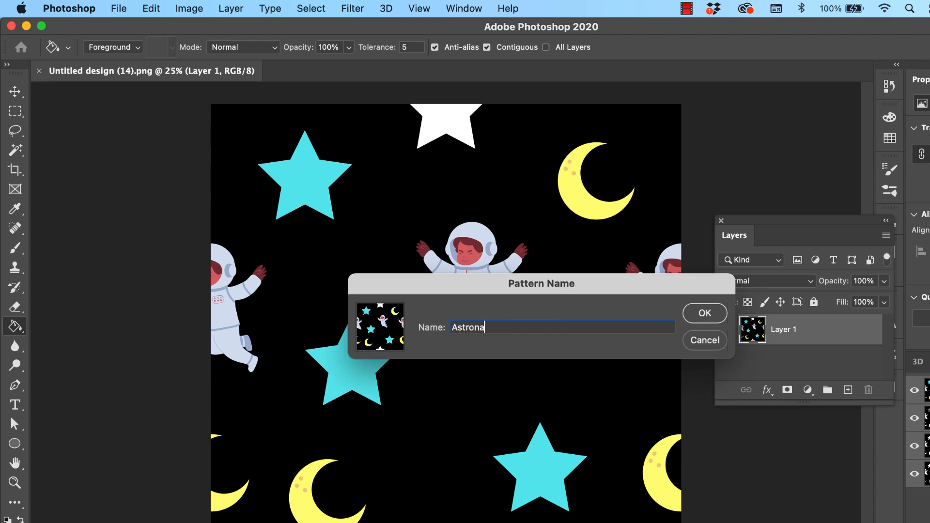
type("tars and Moon")
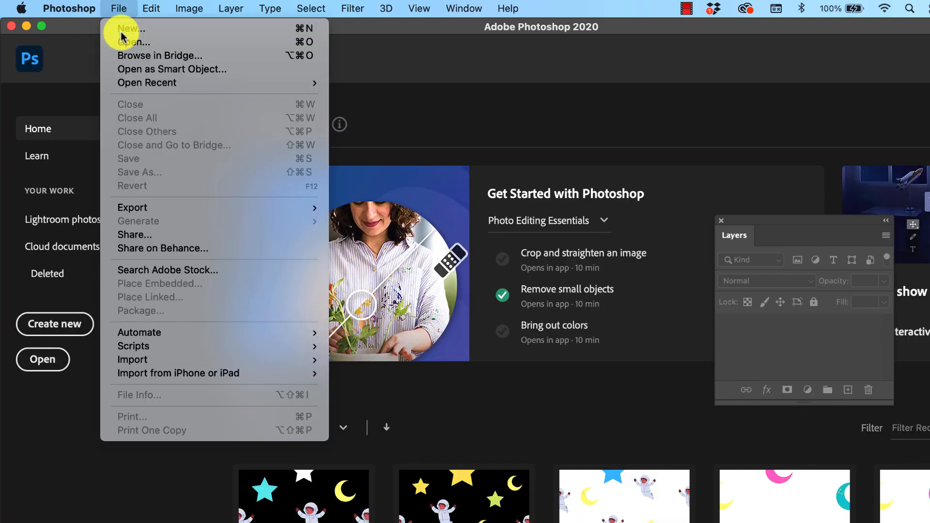
Create a new document from the recent 1800 × 3200 px custom preset
left_click(121, 26)
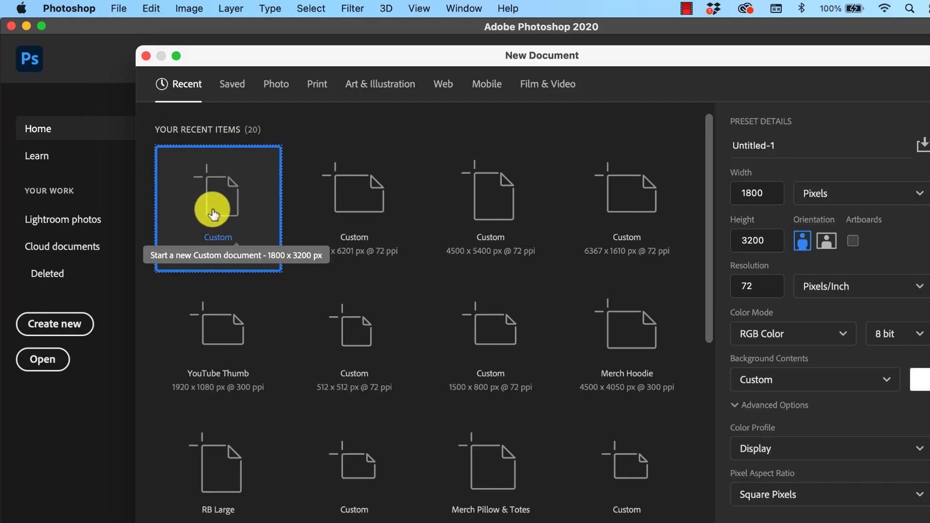
double_click(226, 229)
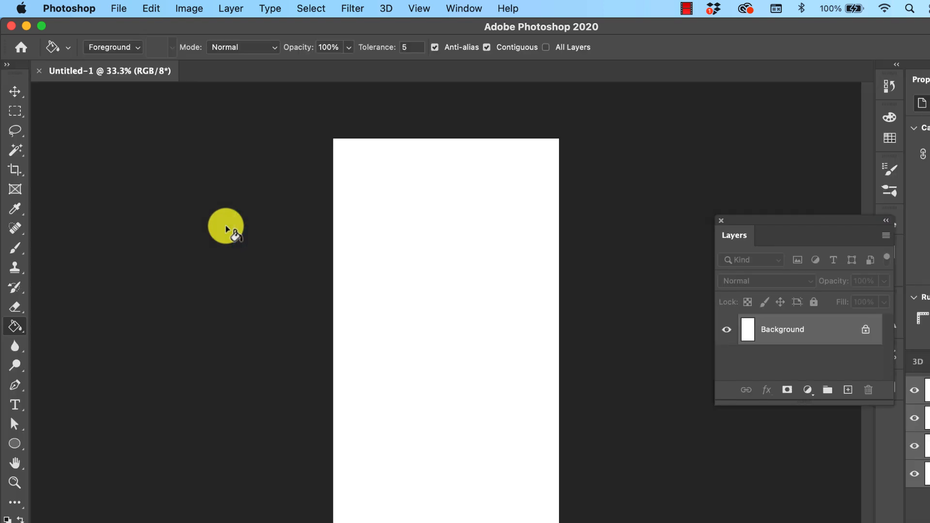
left_click_drag(766, 222, 649, 178)
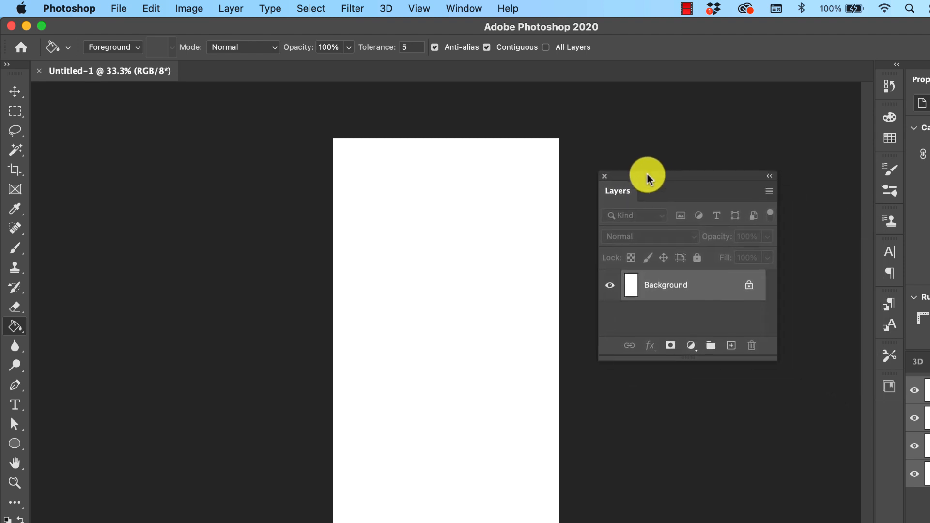
Convert the locked Background into a regular layer named Layer 0
left_click(461, 10)
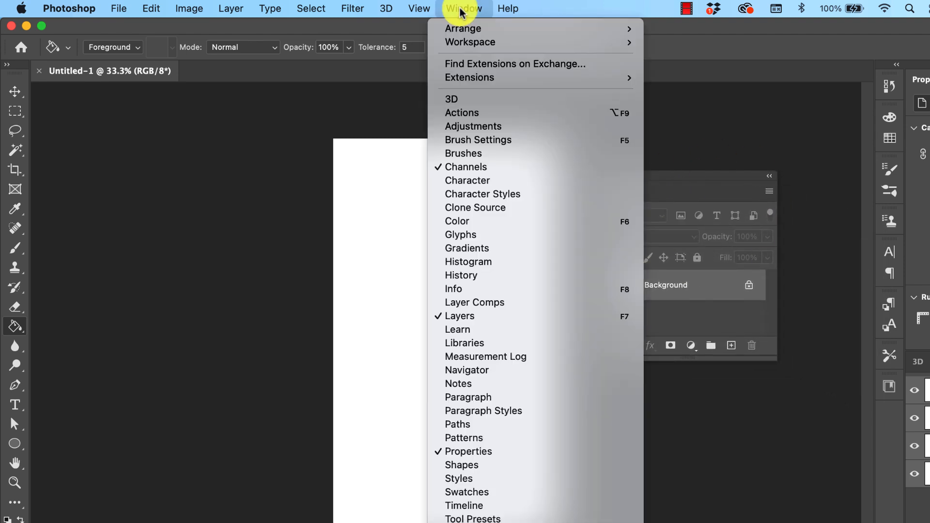
left_click(720, 56)
double_click(680, 290)
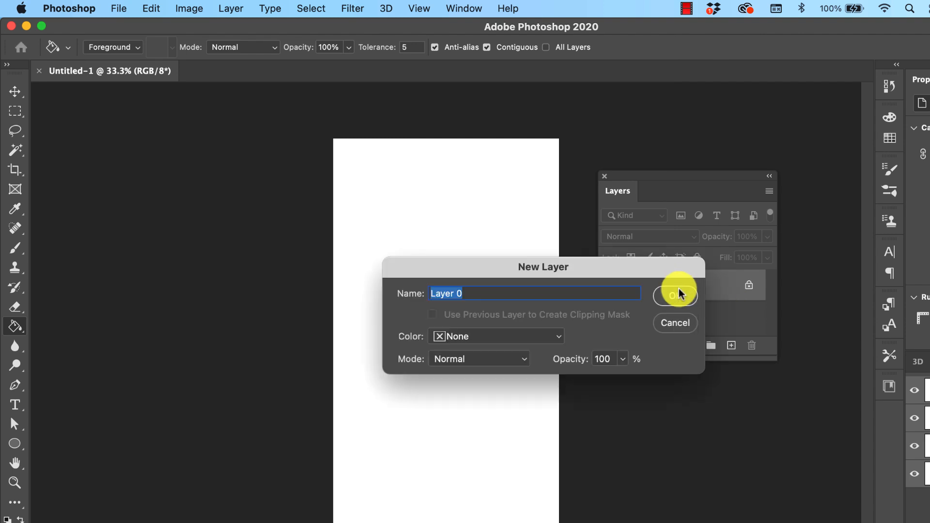
left_click(681, 290)
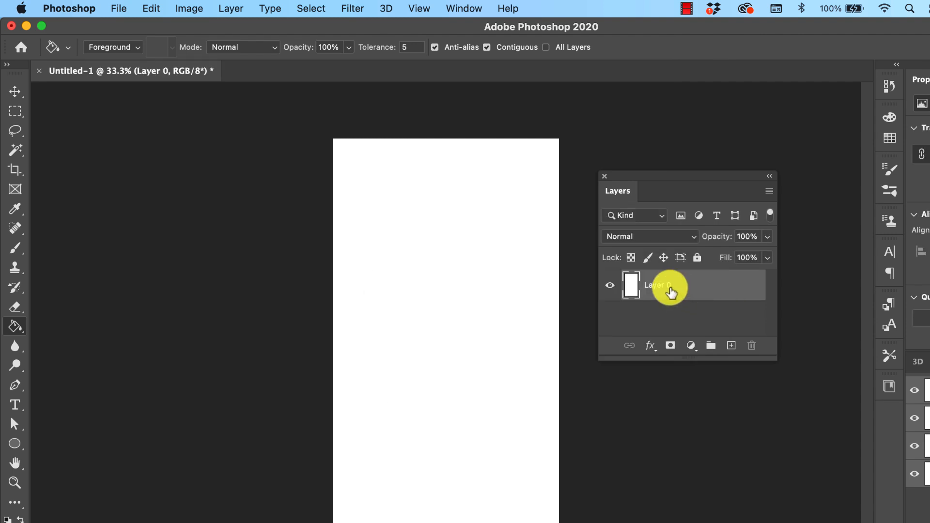
Add a Pattern Overlay style to Layer 0 using the new astronaut stars and moon pattern
right_click(670, 286)
left_click(709, 292)
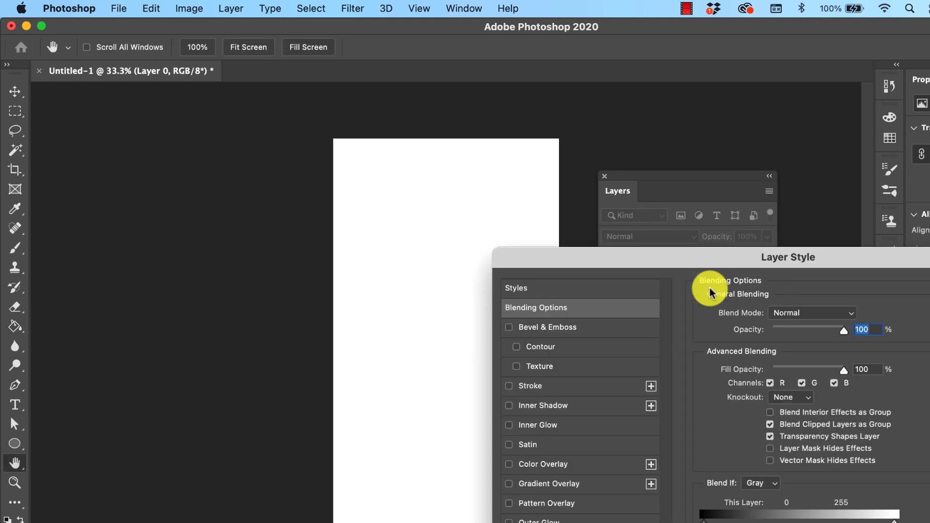
left_click(562, 502)
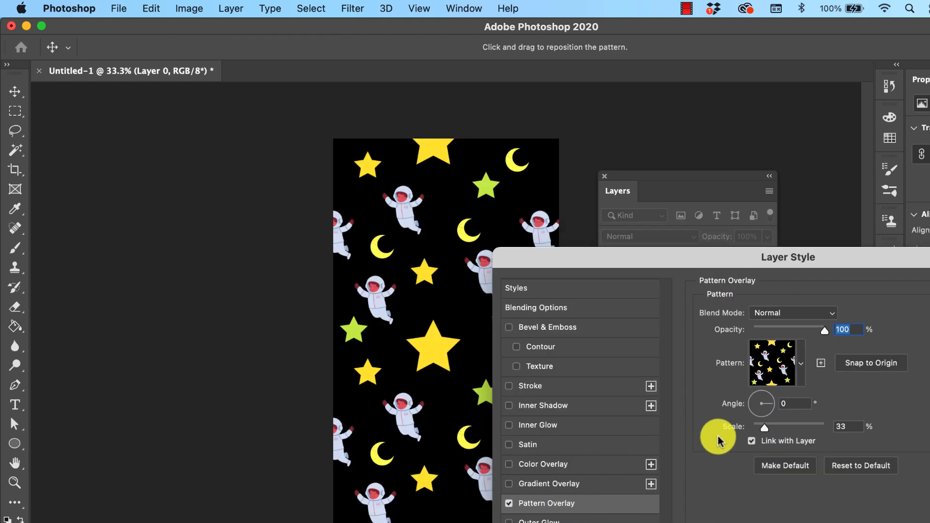
left_click(801, 363)
left_click(794, 479)
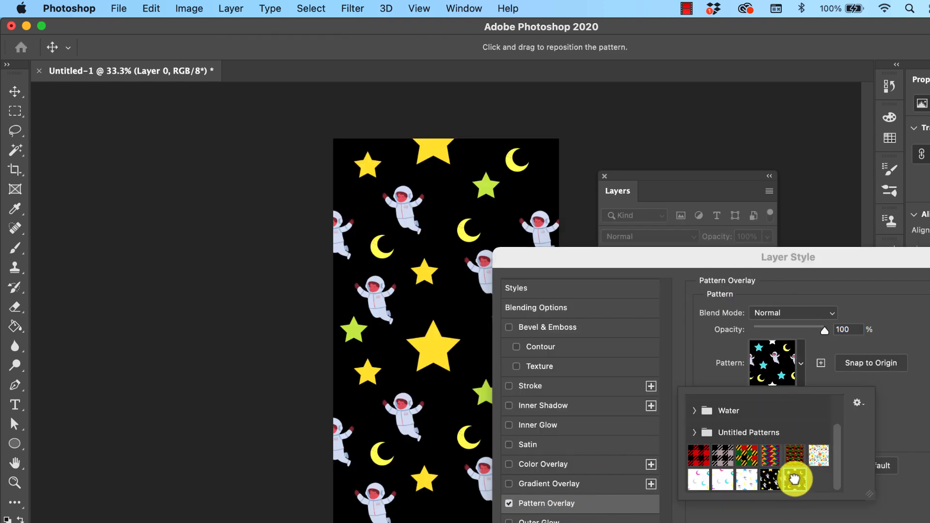
left_click(896, 416)
Reselect the astronaut pattern in the Pattern Overlay, nudge its scale, and apply the layer style
left_click_drag(779, 253, 855, 233)
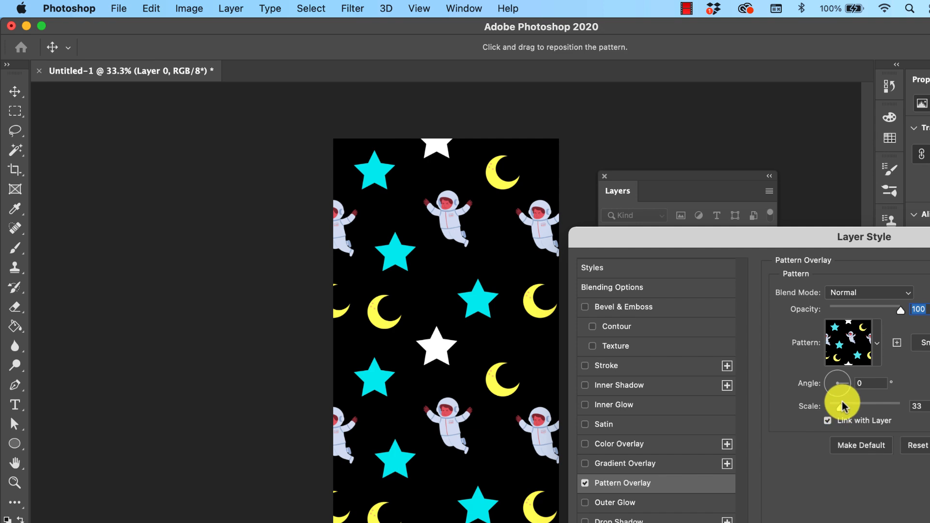
mouse_move(840, 408)
left_mouse_down()
mouse_move(851, 412)
mouse_move(830, 408)
mouse_move(861, 416)
mouse_move(824, 411)
mouse_move(833, 417)
left_mouse_up()
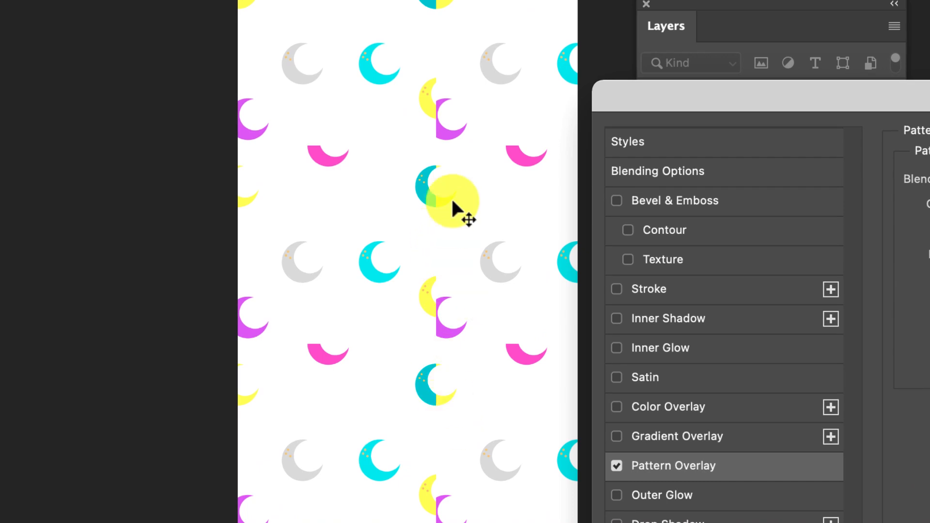
left_click(929, 271)
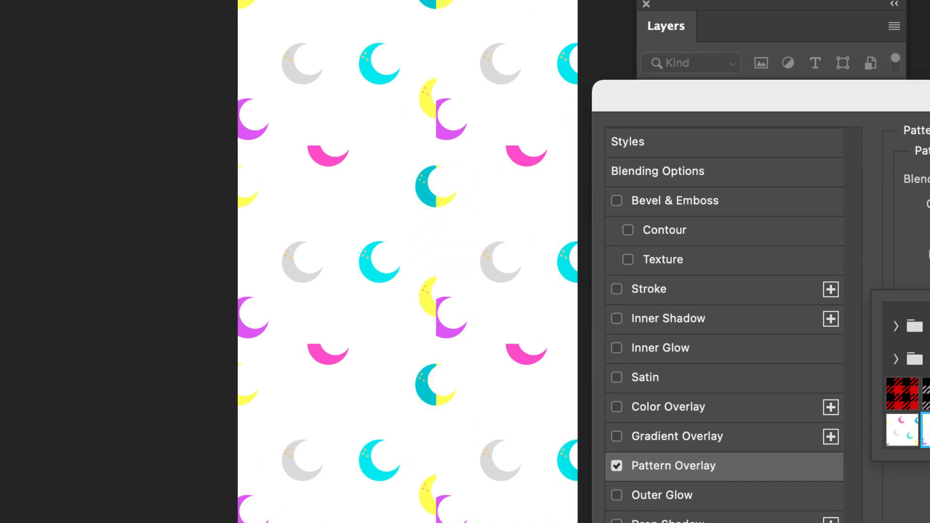
left_click(929, 430)
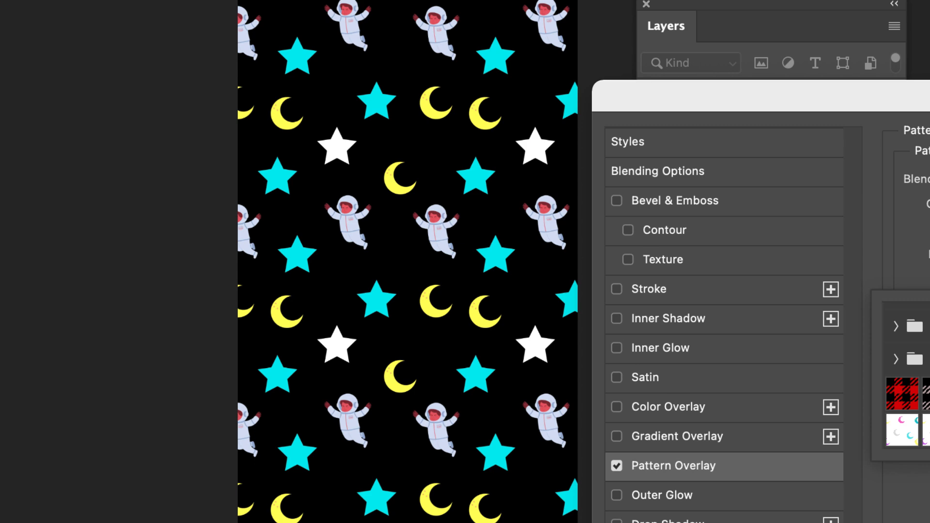
left_click(929, 271)
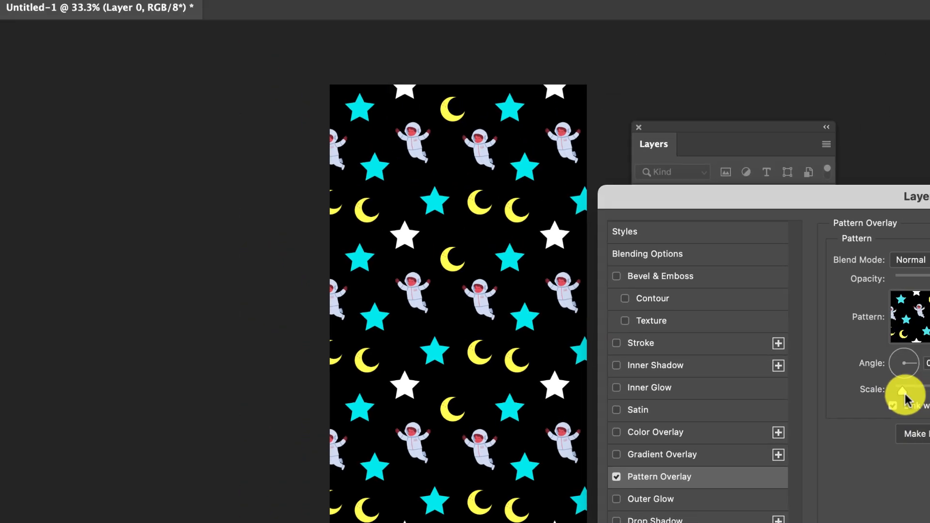
mouse_move(905, 396)
left_mouse_down()
mouse_move(913, 398)
mouse_move(898, 396)
left_mouse_up()
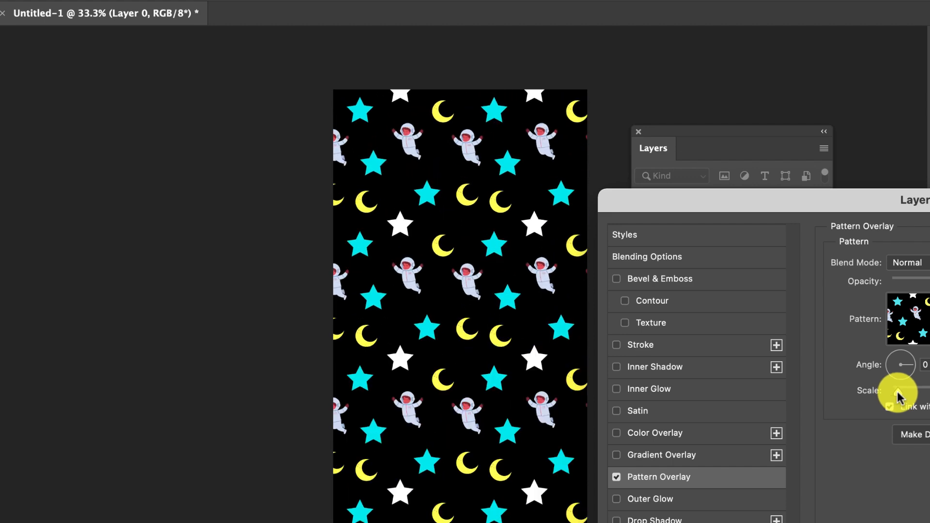
key("Return")
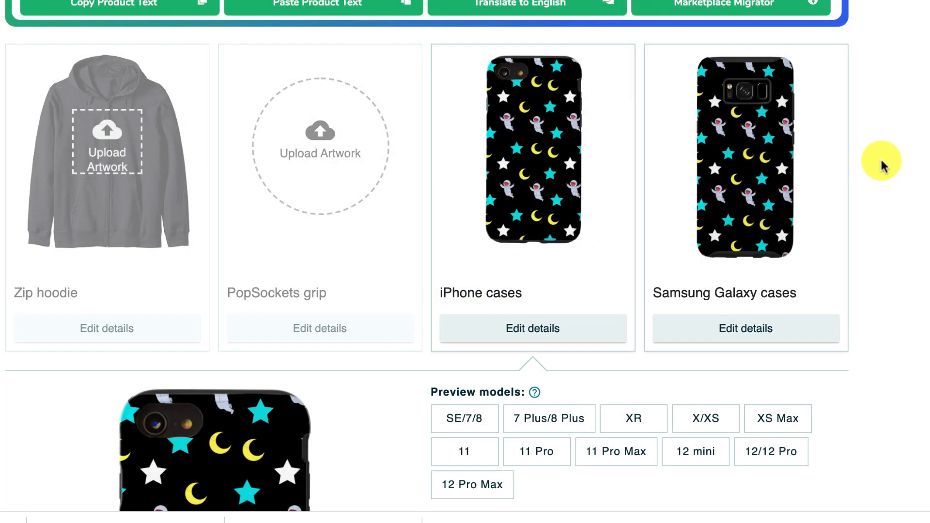
Switch to the Amazon Merch listing form and review the design title, brand and first feature bullet text
scroll(889, 139, "down", 1)
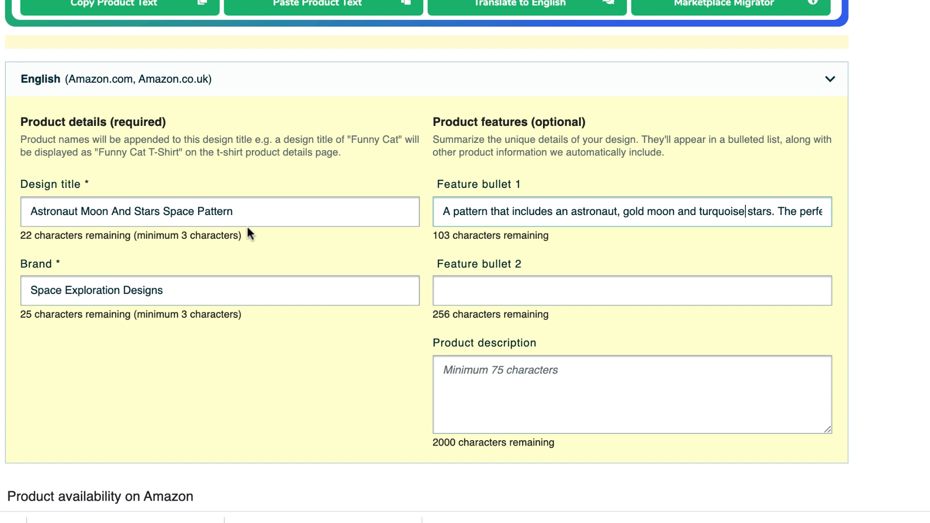
left_click(509, 211)
triple_click(781, 209)
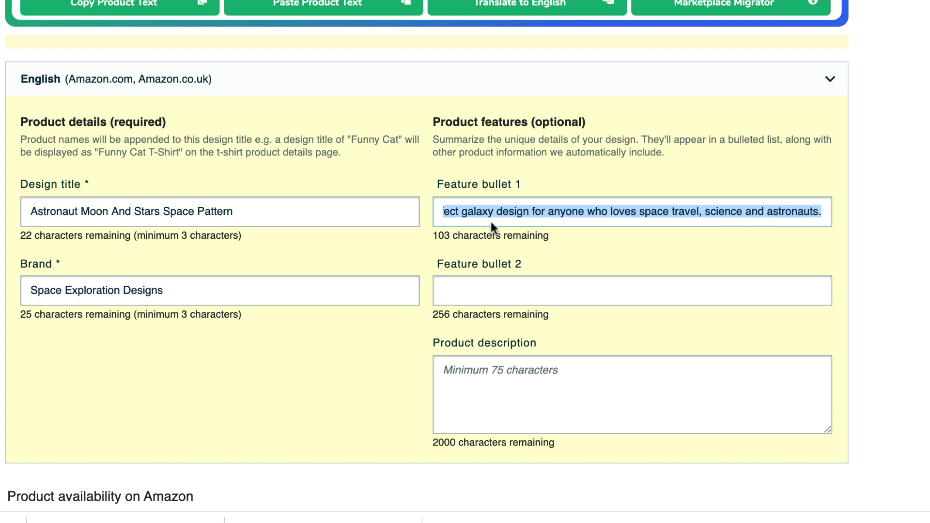
key("Right")
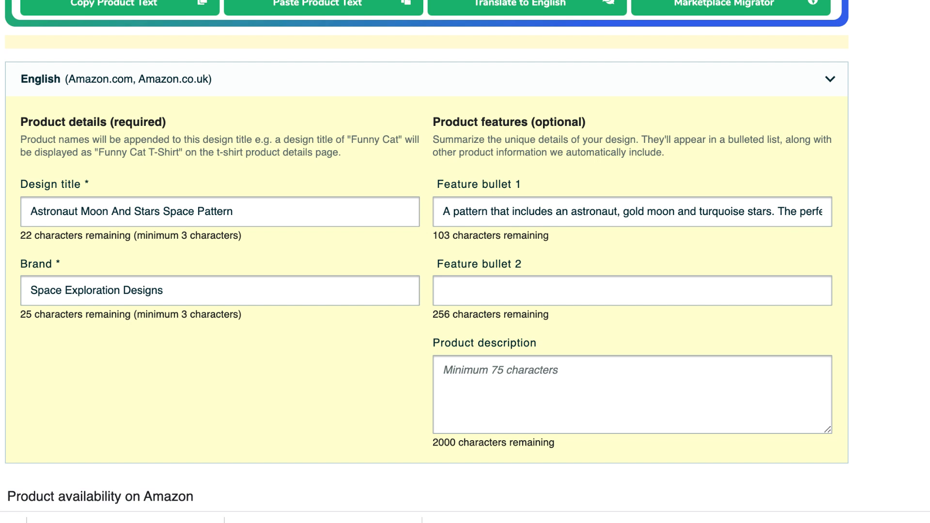
left_click(711, 211)
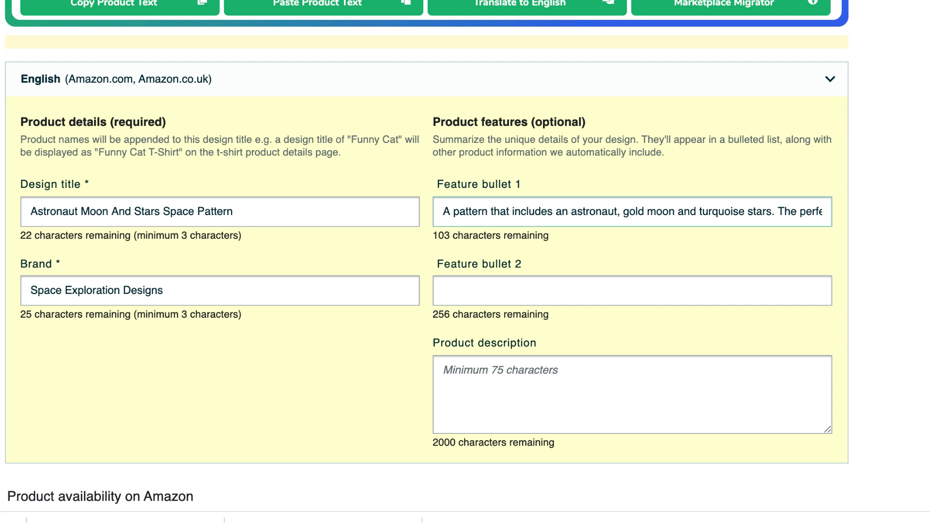